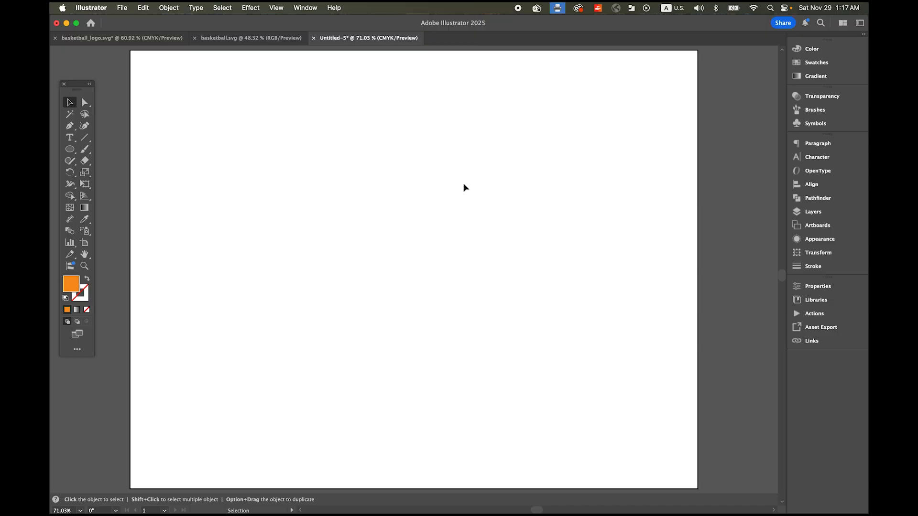
- Show the rulers to check that their units are Points, and hide the rulers again
{"action": "key", "text": "super+r"}
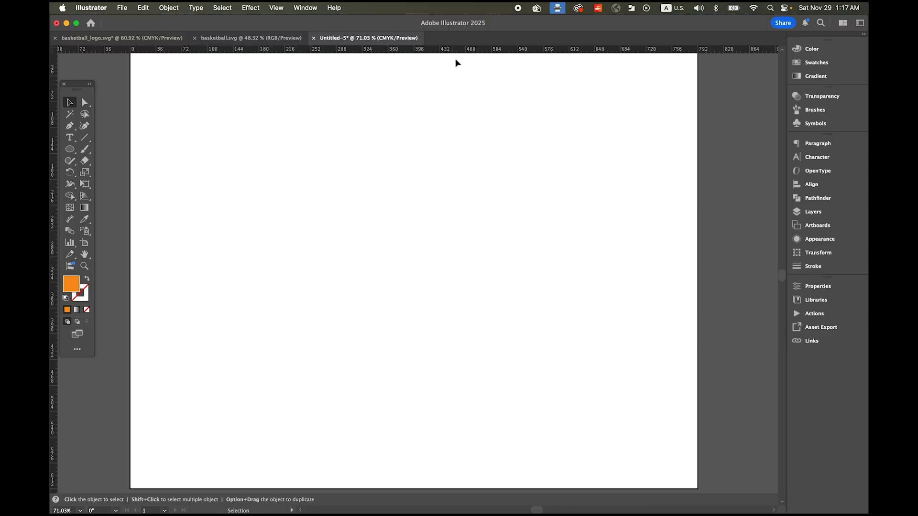
{"action": "right_click", "coordinate": [480, 51]}
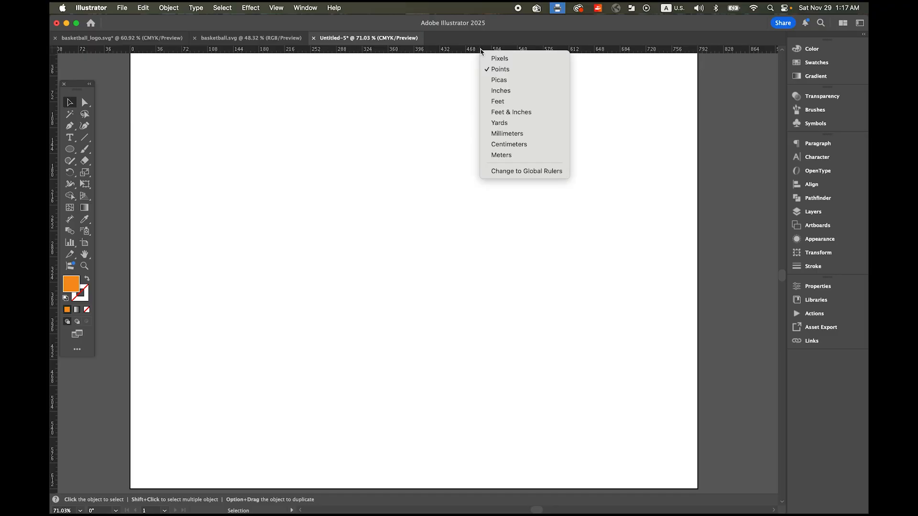
{"action": "left_click", "coordinate": [516, 74]}
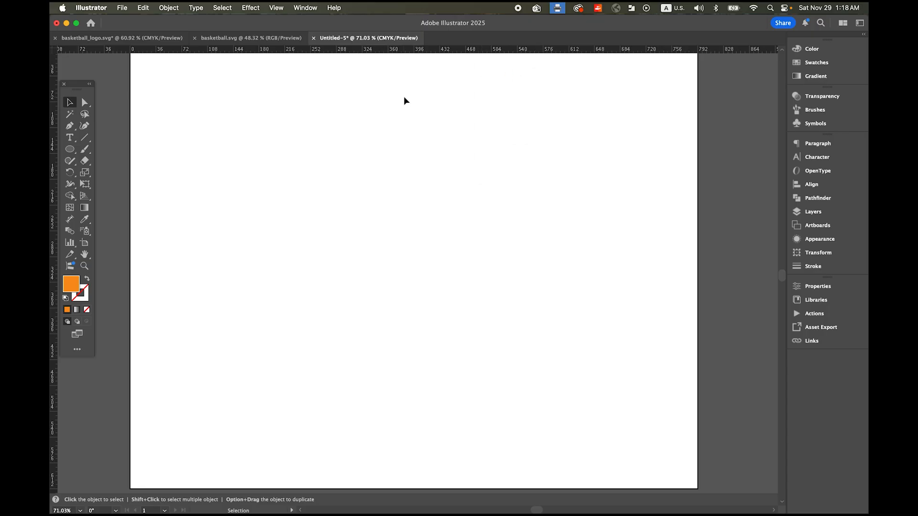
{"action": "key", "text": "super+r"}
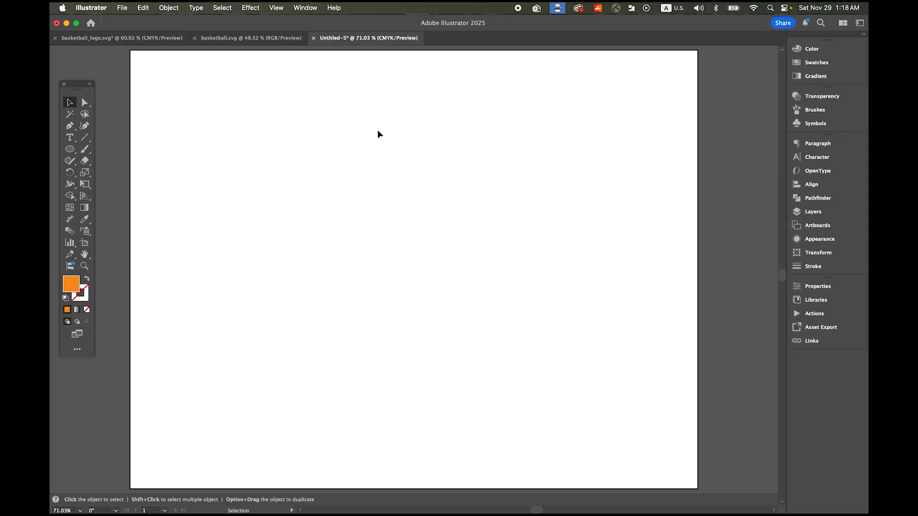
- Draw a small orange circle in the artboard's upper middle and a larger one directly below it
{"action": "left_click", "coordinate": [70, 149]}
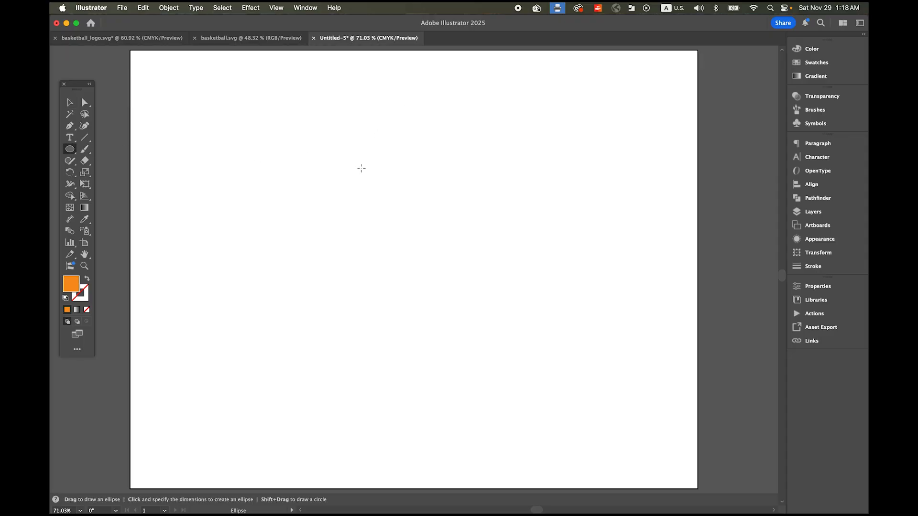
{"action": "left_click_drag", "start_coordinate": [377, 152], "coordinate": [439, 214]}
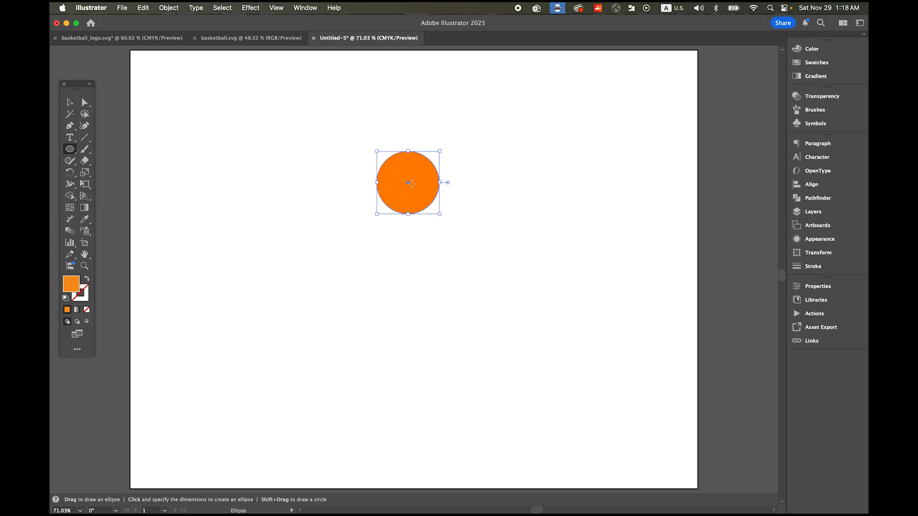
{"action": "left_click_drag", "start_coordinate": [362, 233], "coordinate": [475, 346]}
- Align the two circles to each other by their horizontal centers
{"action": "left_click", "coordinate": [70, 104]}
{"action": "left_click_drag", "start_coordinate": [327, 168], "coordinate": [492, 344]}
{"action": "left_click", "coordinate": [818, 186]}
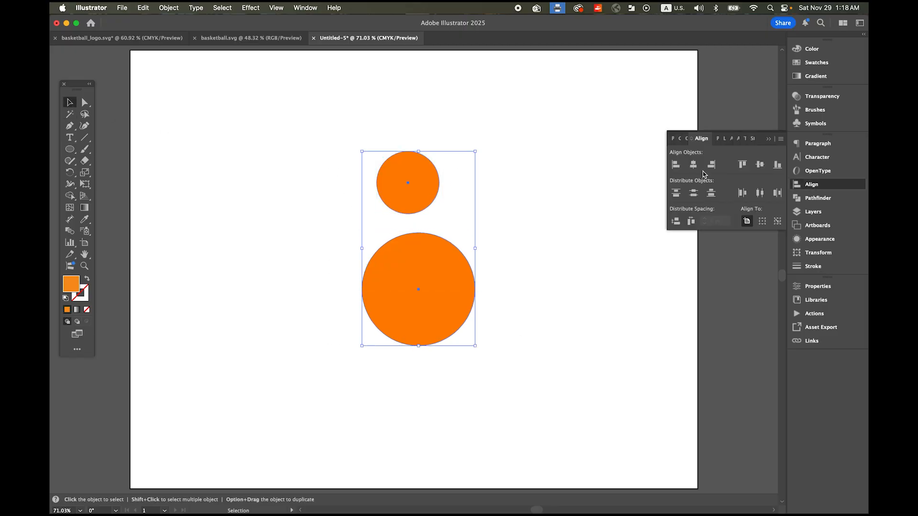
{"action": "left_click", "coordinate": [693, 165]}
- Move the large circle slightly up so it sits closer to the small circle
{"action": "left_click", "coordinate": [496, 248]}
{"action": "left_click", "coordinate": [434, 291]}
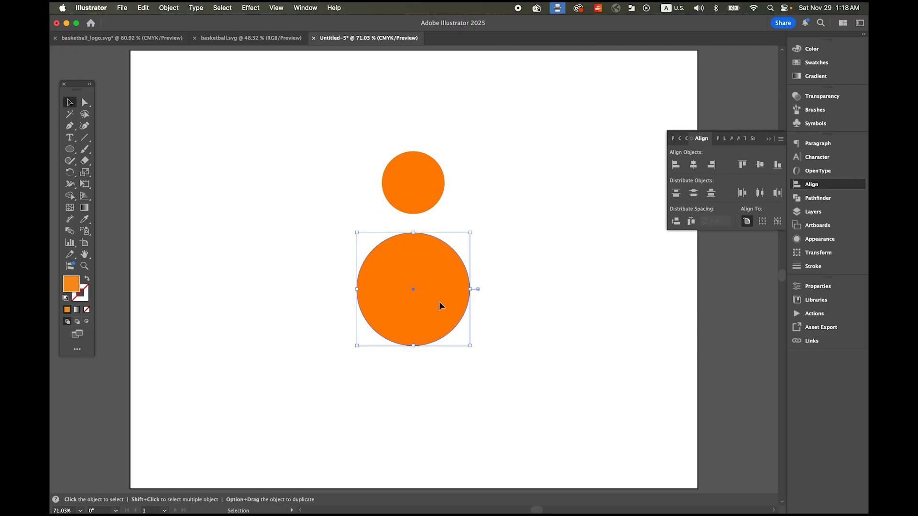
{"action": "left_click_drag", "start_coordinate": [438, 301], "coordinate": [440, 294]}
{"action": "left_click", "coordinate": [536, 300]}
- Combine both circles into one compound path
{"action": "left_click_drag", "start_coordinate": [351, 149], "coordinate": [526, 341]}
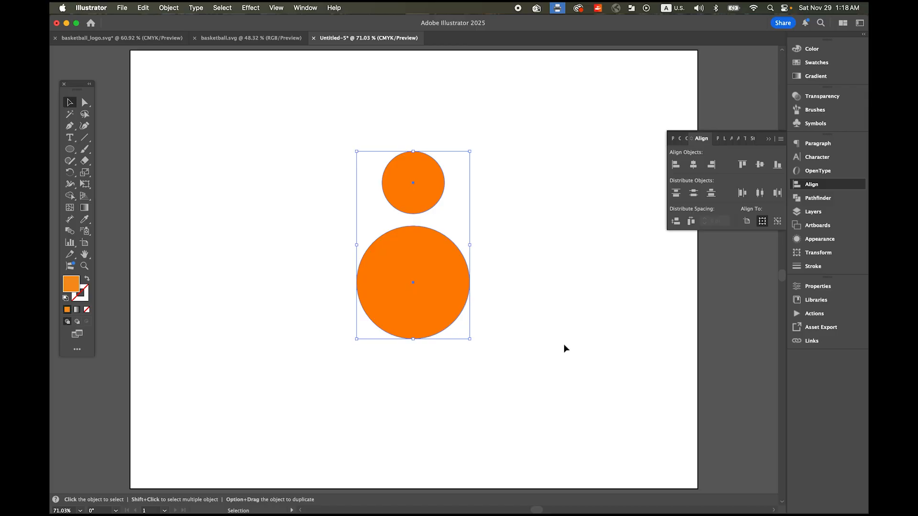
{"action": "right_click", "coordinate": [431, 280]}
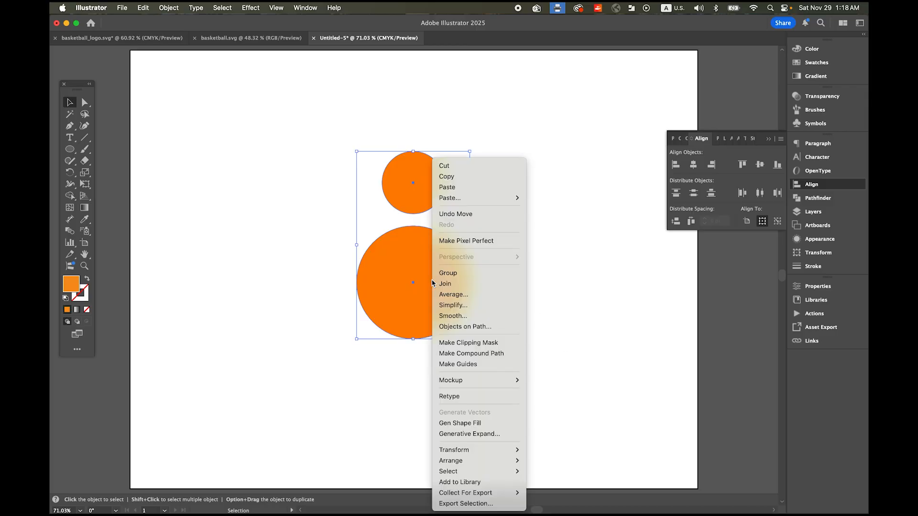
{"action": "left_click", "coordinate": [483, 355]}
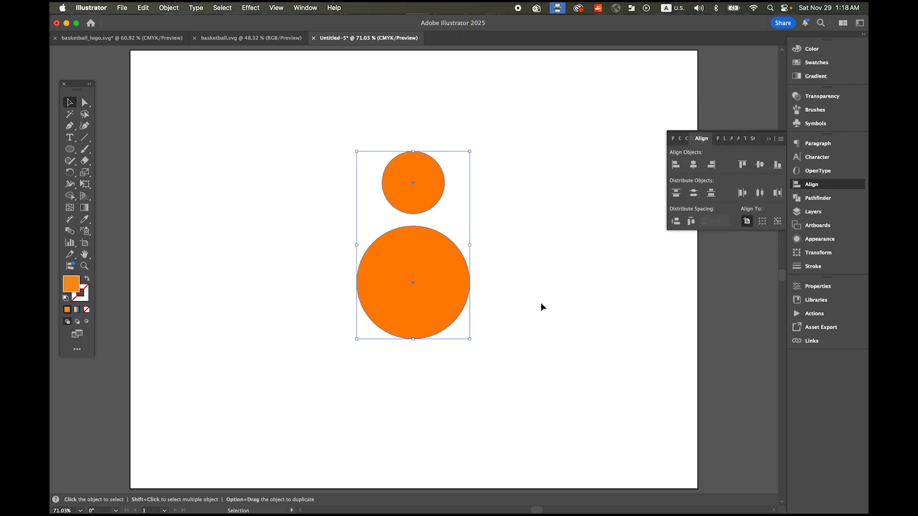
- Apply an Offset Path effect of 20 pt to the compound path
{"action": "left_click", "coordinate": [250, 7]}
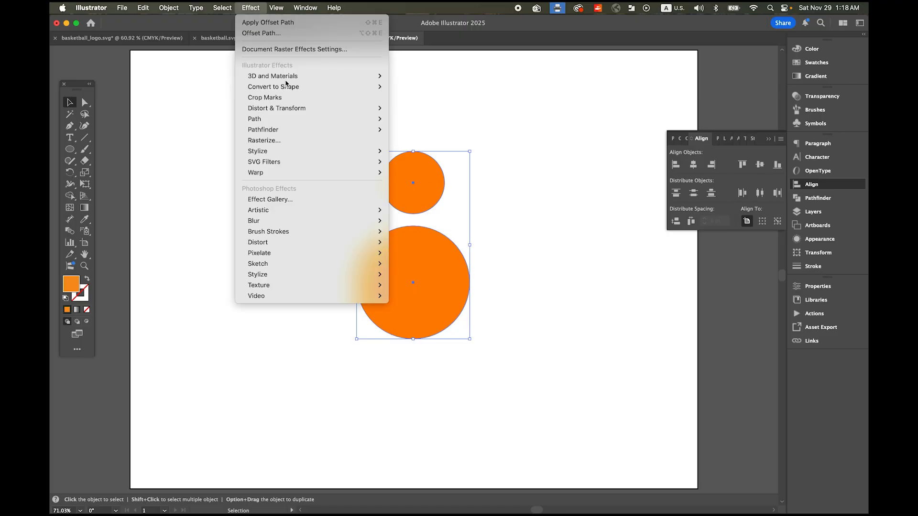
{"action": "mouse_move", "coordinate": [301, 119]}
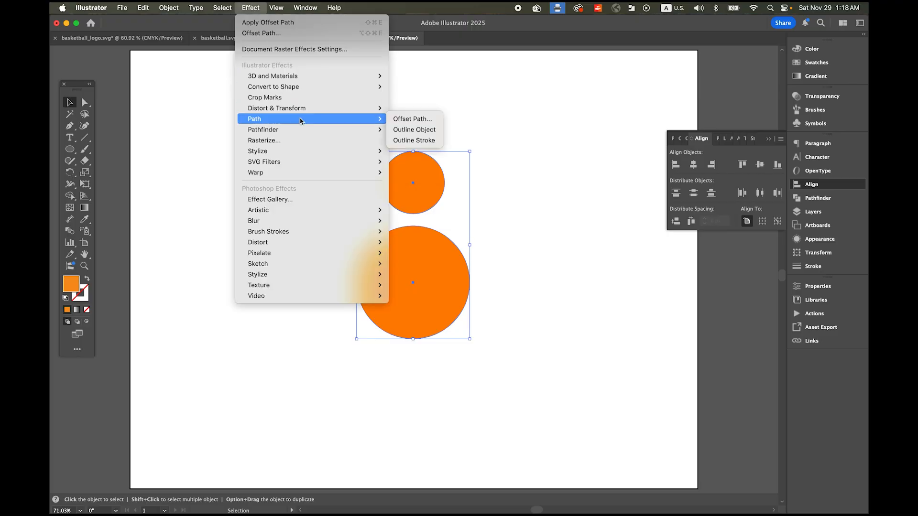
{"action": "left_click", "coordinate": [411, 120]}
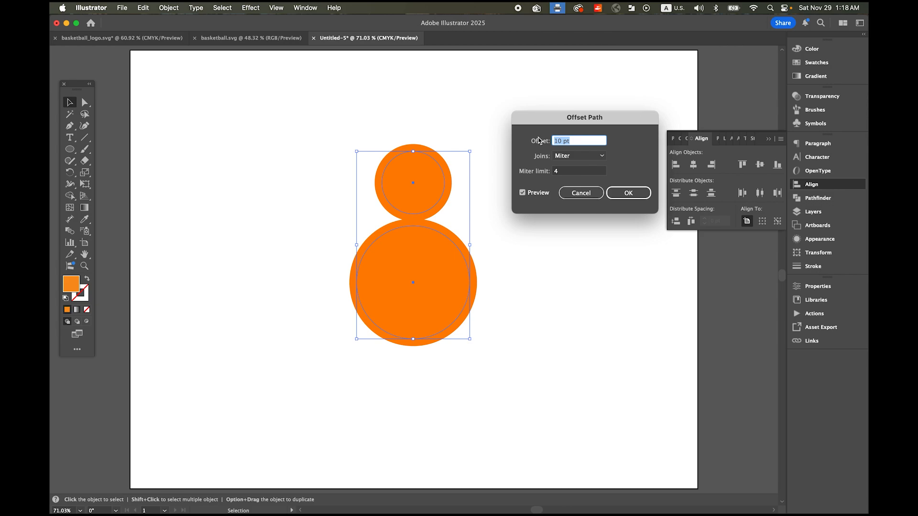
{"action": "type", "text": "20"}
{"action": "left_click", "coordinate": [635, 192]}
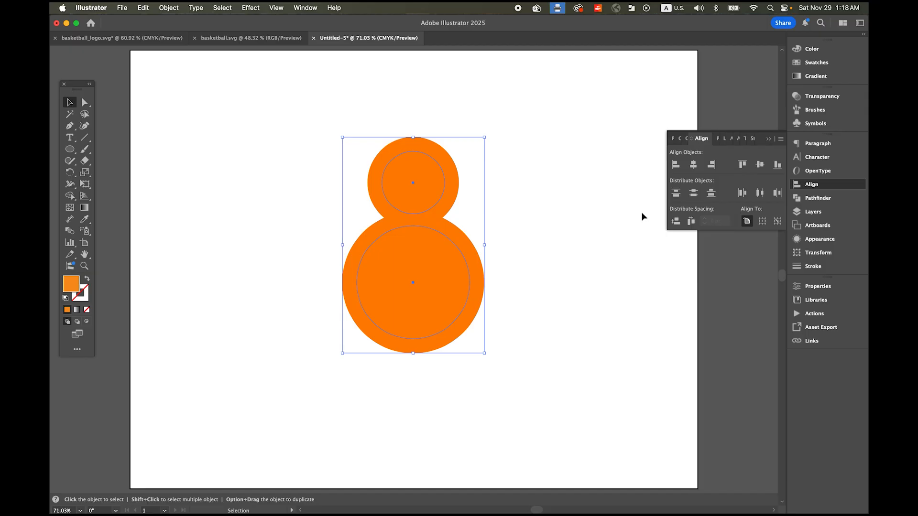
- Add a second Offset Path effect to the compound path with offset -10 pt, miter limit -4 and round joins
{"action": "left_click", "coordinate": [250, 9]}
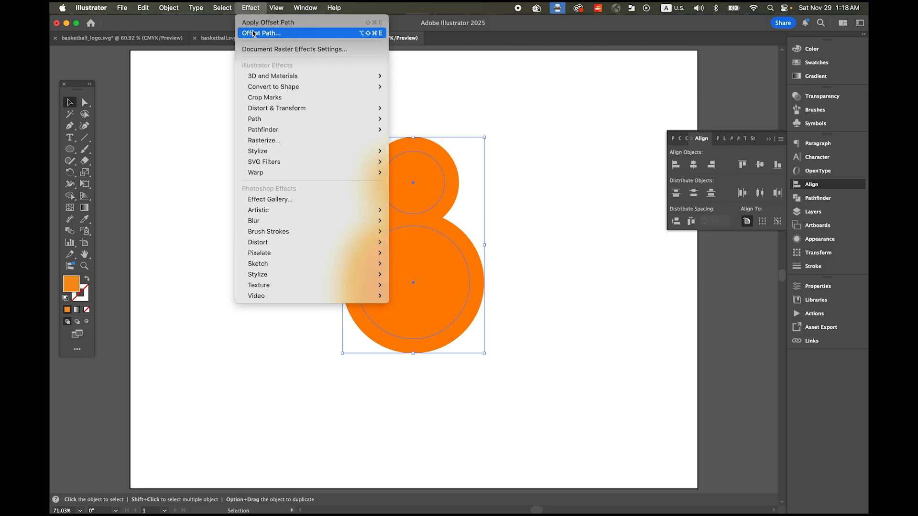
{"action": "mouse_move", "coordinate": [382, 122]}
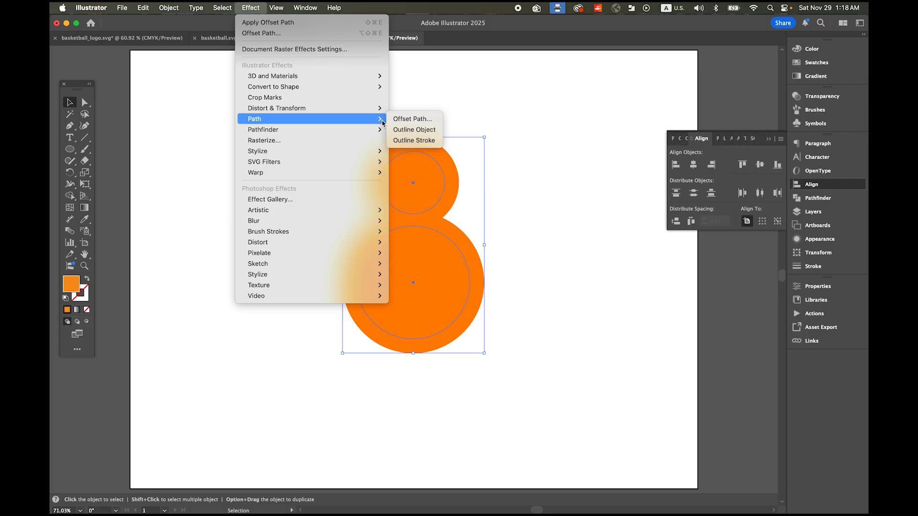
{"action": "left_click", "coordinate": [414, 119]}
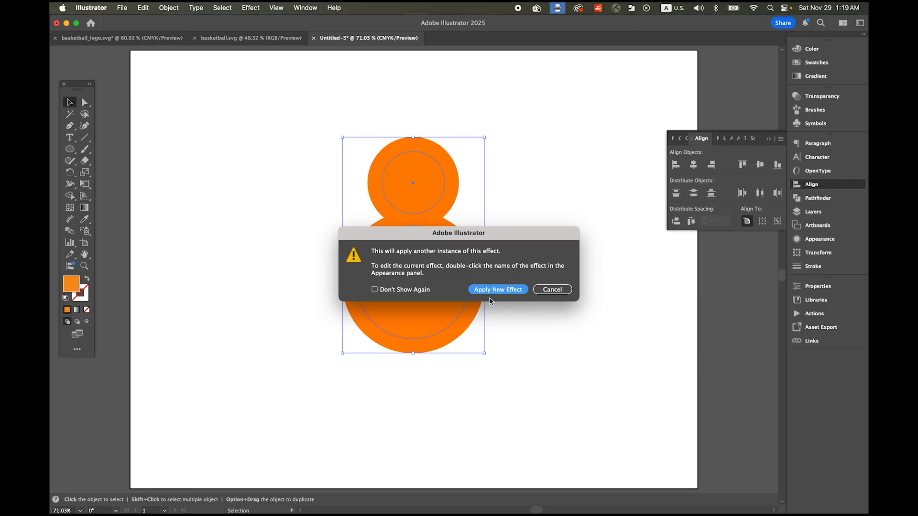
{"action": "left_click", "coordinate": [507, 290]}
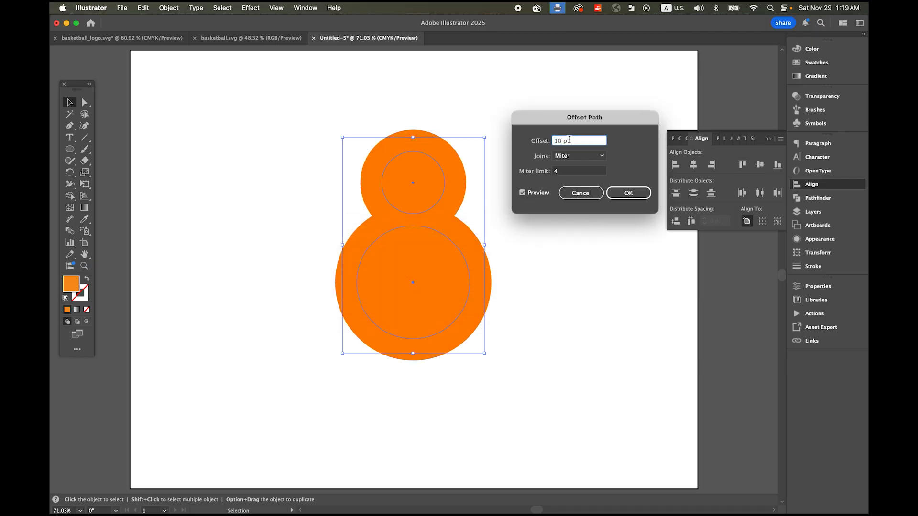
{"action": "type", "text": "-10"}
{"action": "key", "text": "Tab"}
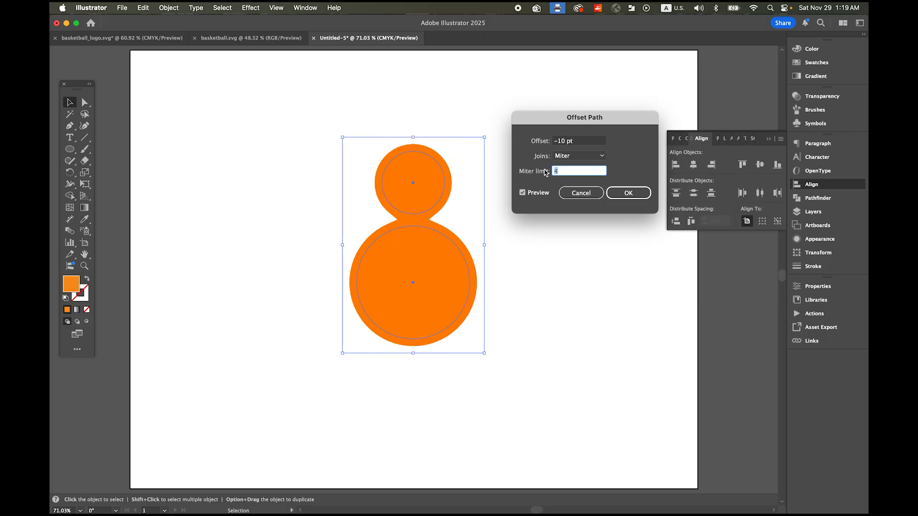
{"action": "type", "text": "-4"}
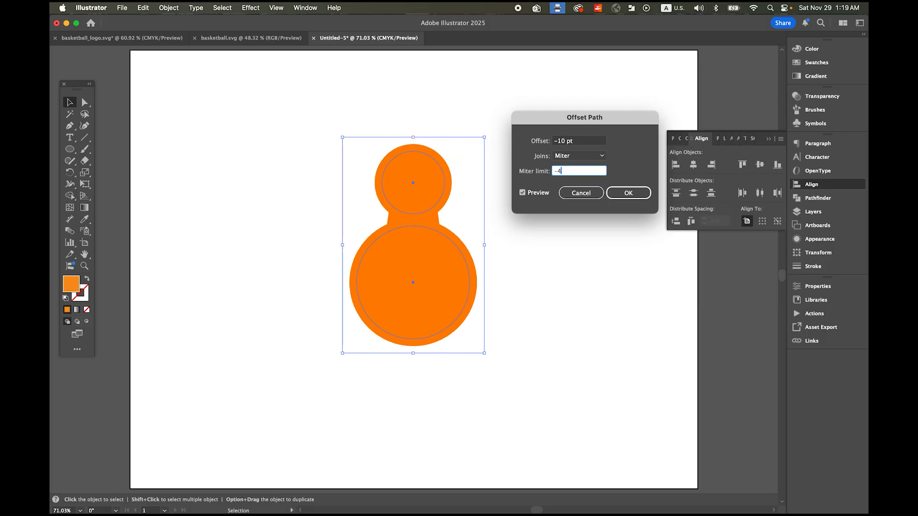
{"action": "left_click", "coordinate": [583, 158]}
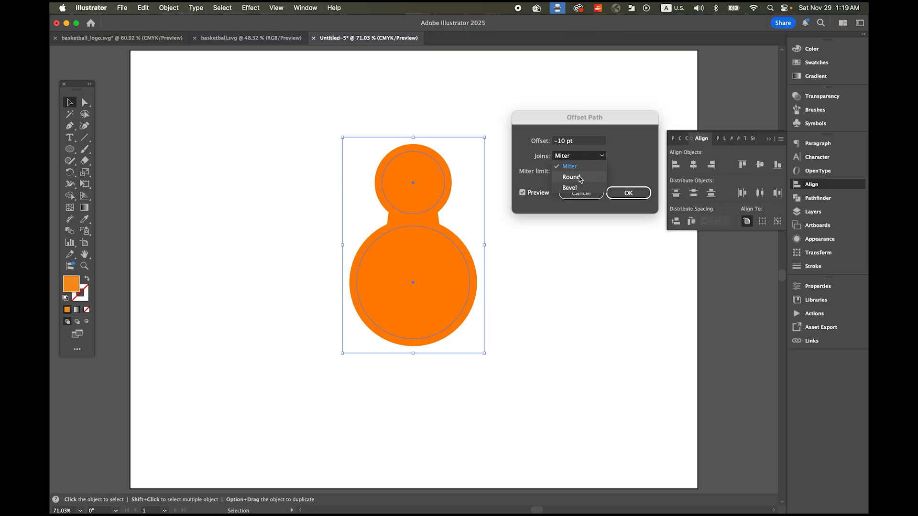
{"action": "left_click", "coordinate": [578, 176]}
{"action": "left_click", "coordinate": [628, 193]}
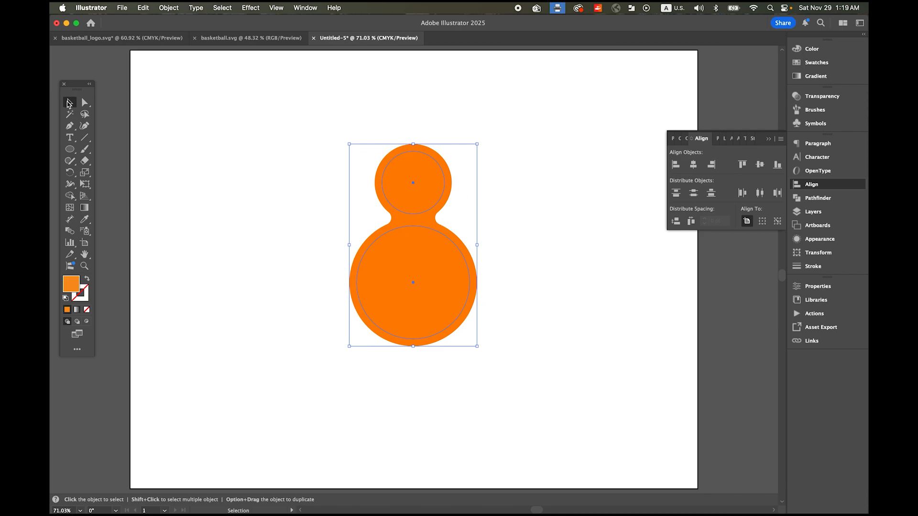
- In isolation mode, move the small circle to the large one's upper left, add three circles of varied sizes to form a diagonal chain, and exit
{"action": "double_click", "coordinate": [428, 175]}
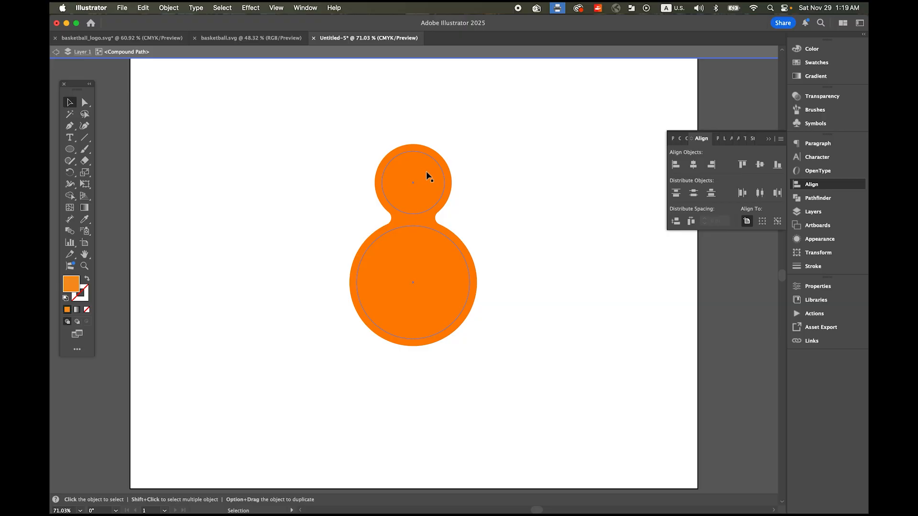
{"action": "left_click_drag", "start_coordinate": [427, 172], "coordinate": [332, 215]}
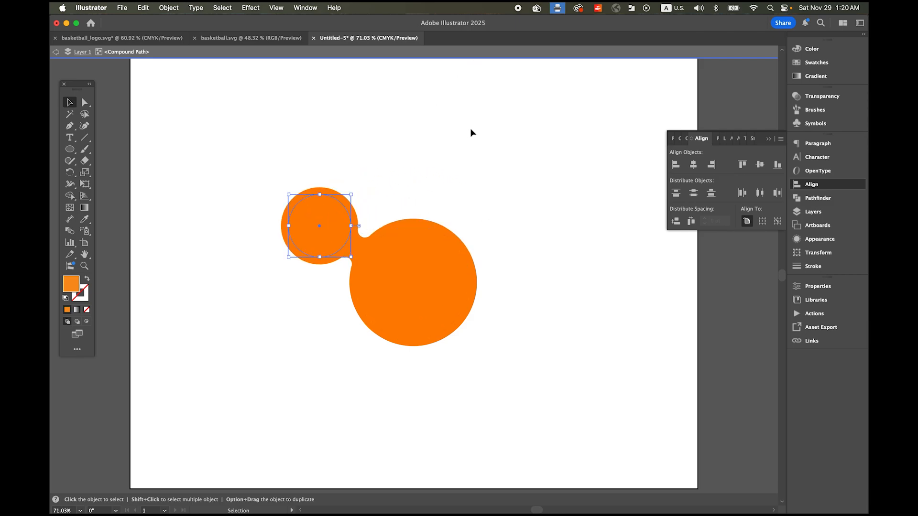
{"action": "left_click_drag", "start_coordinate": [328, 213], "coordinate": [346, 154]}
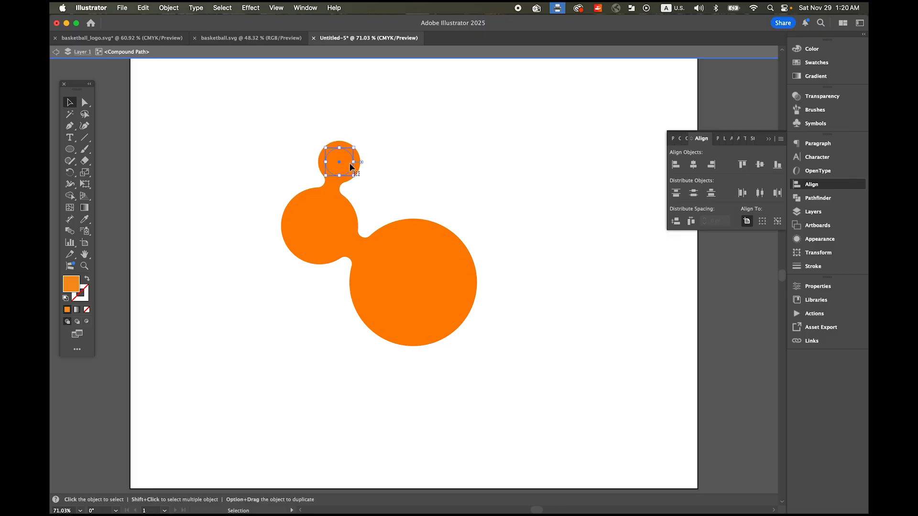
{"action": "left_click_drag", "start_coordinate": [351, 164], "coordinate": [586, 401]}
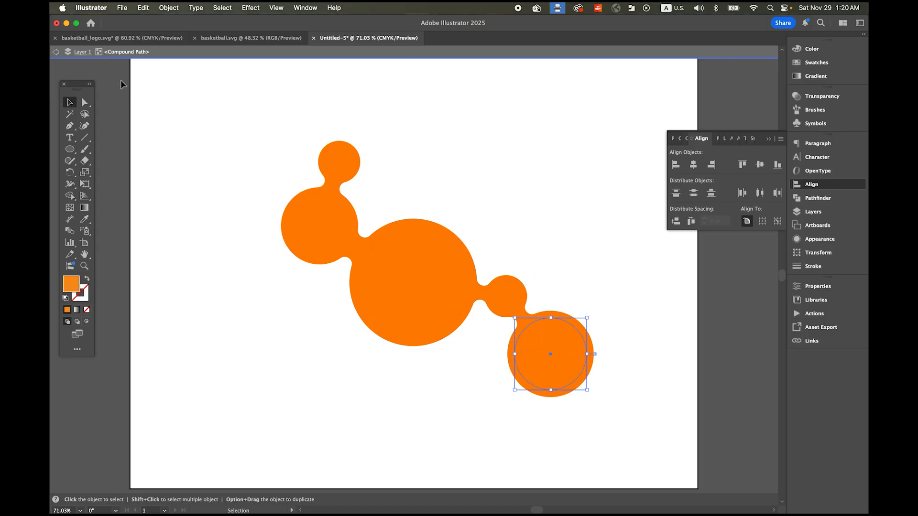
{"action": "left_click", "coordinate": [206, 127]}
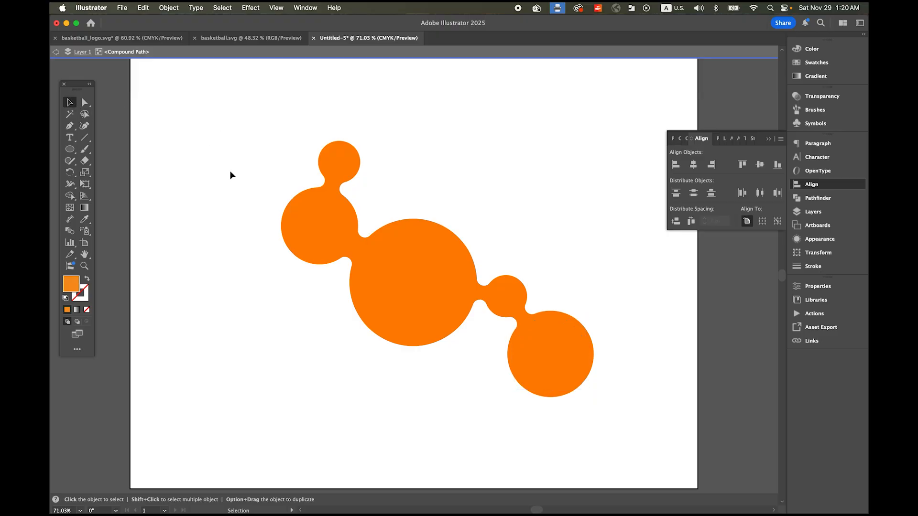
{"action": "left_click", "coordinate": [56, 51]}
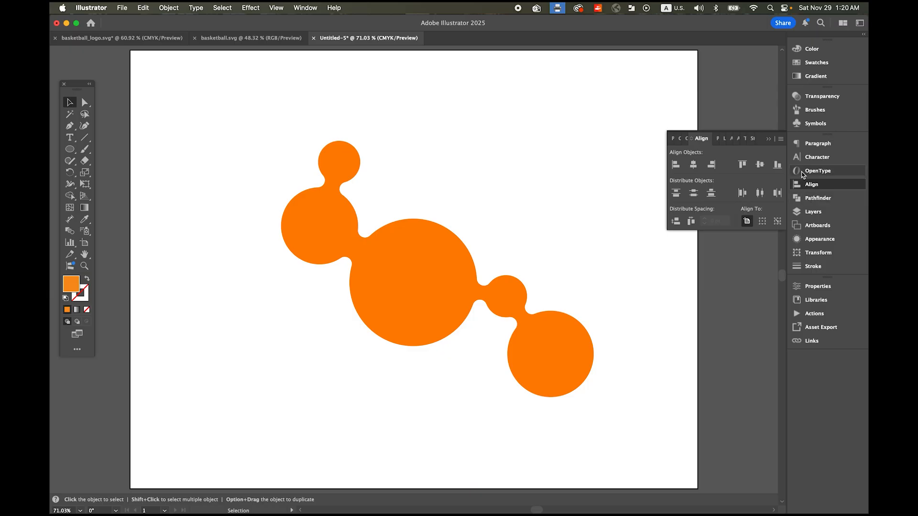
- Add a second artboard to the document
{"action": "left_click", "coordinate": [805, 226]}
{"action": "left_click", "coordinate": [757, 195]}
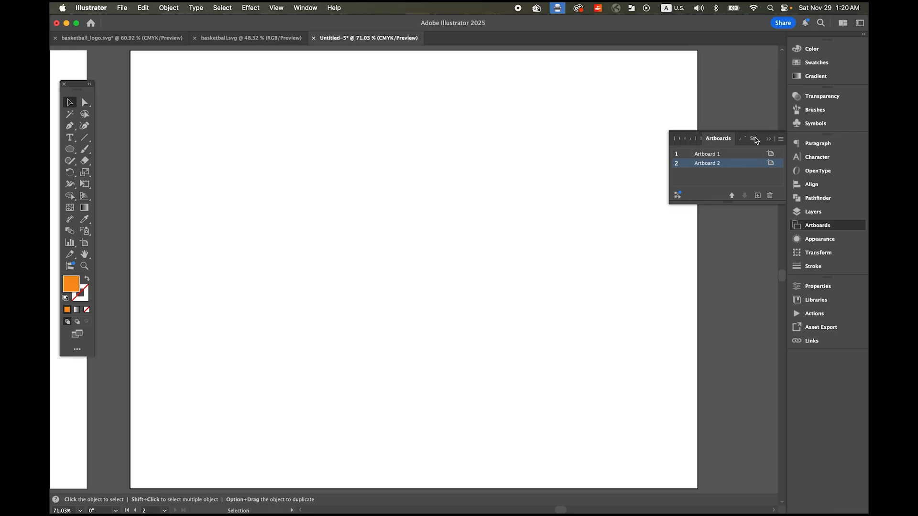
{"action": "left_click", "coordinate": [196, 168]}
- Add the point text "SEOUL" across the upper half of Artboard 2
{"action": "key", "text": "t"}
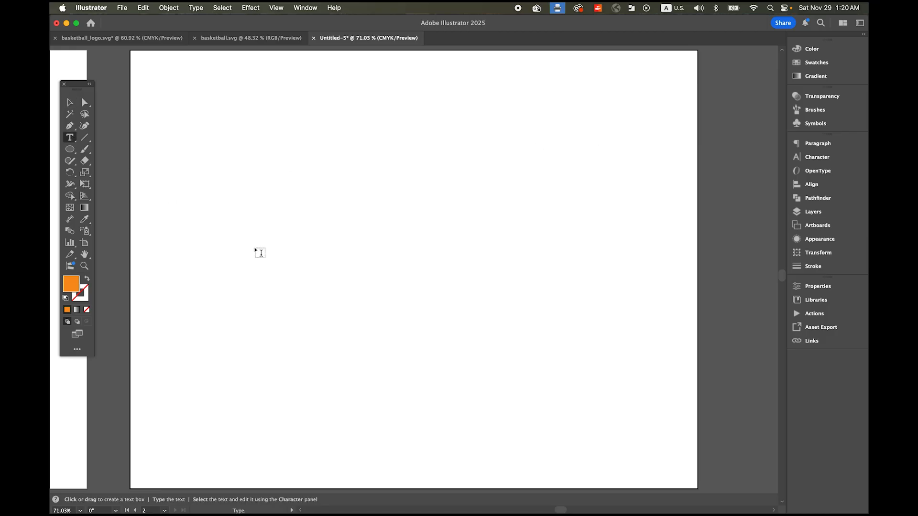
{"action": "left_click", "coordinate": [260, 253]}
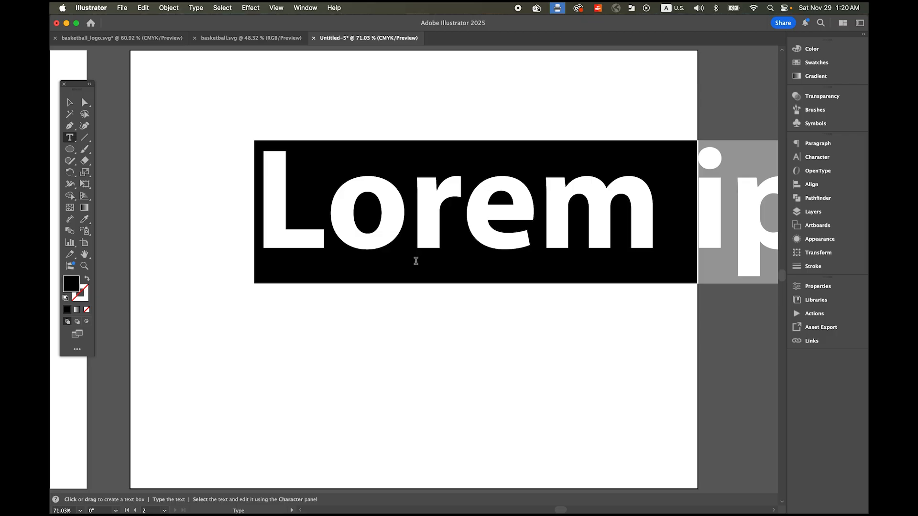
{"action": "type", "text": "SE"}
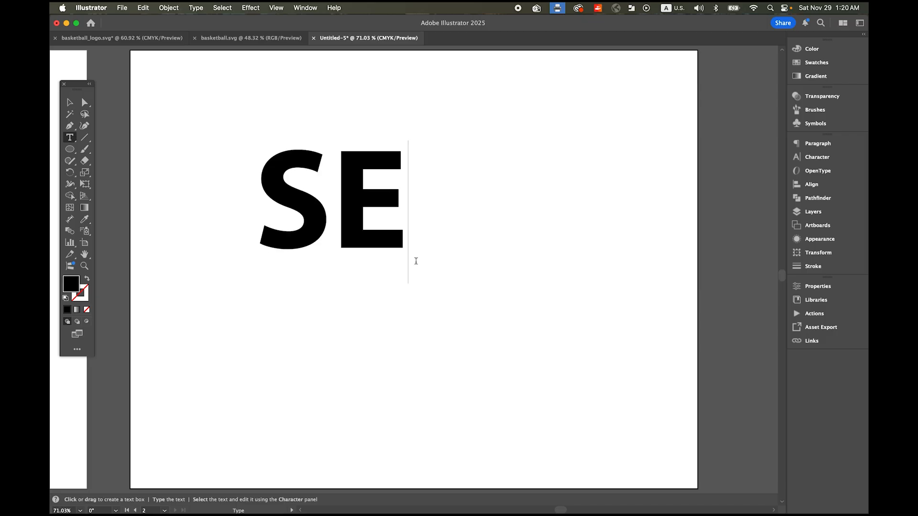
{"action": "type", "text": "OUL"}
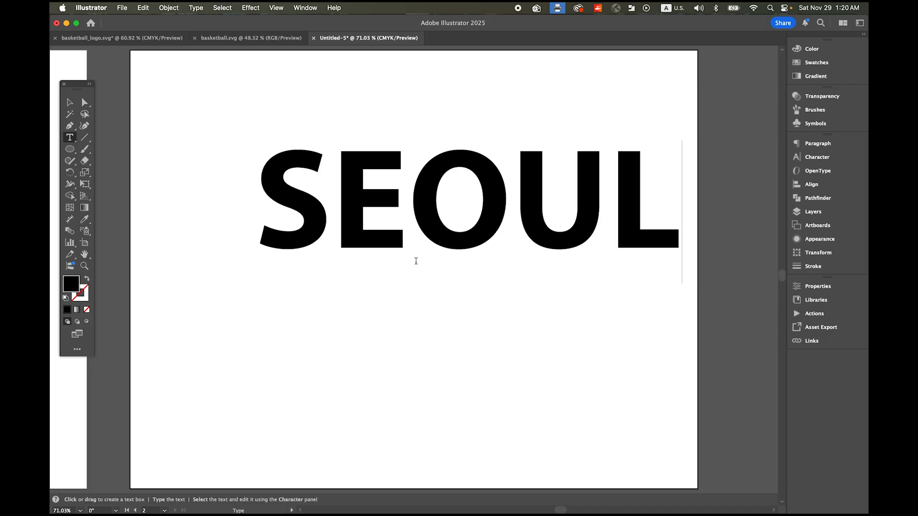
{"action": "key", "text": "Escape"}
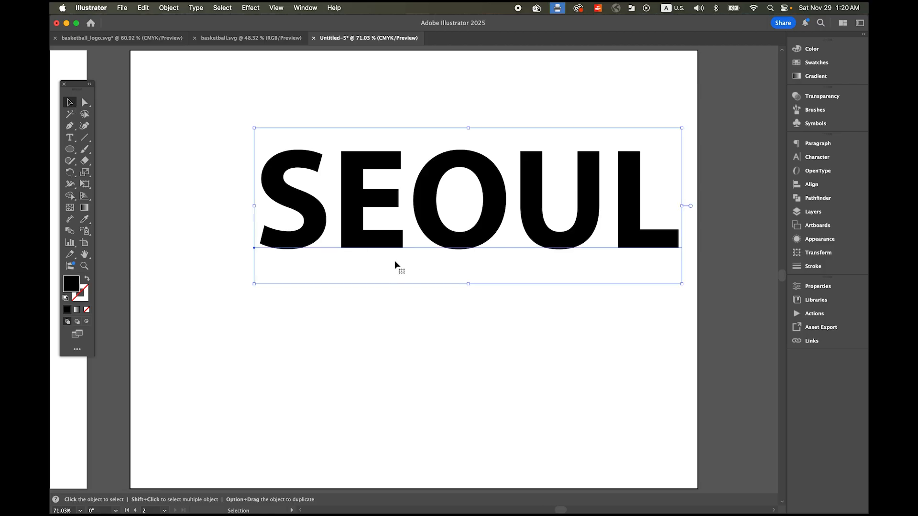
- Move the SEOUL text to the centre of Artboard 2 and convert it to outlines
{"action": "left_click_drag", "start_coordinate": [365, 248], "coordinate": [337, 286]}
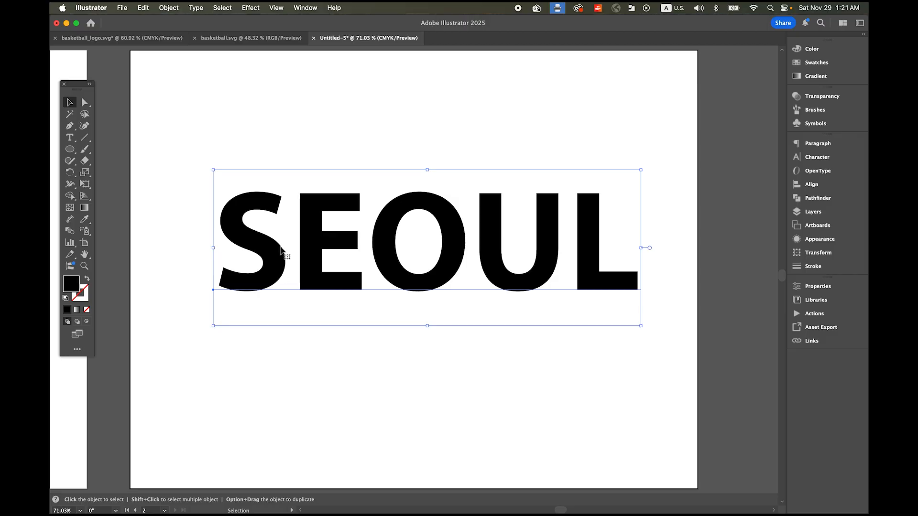
{"action": "left_click", "coordinate": [204, 7]}
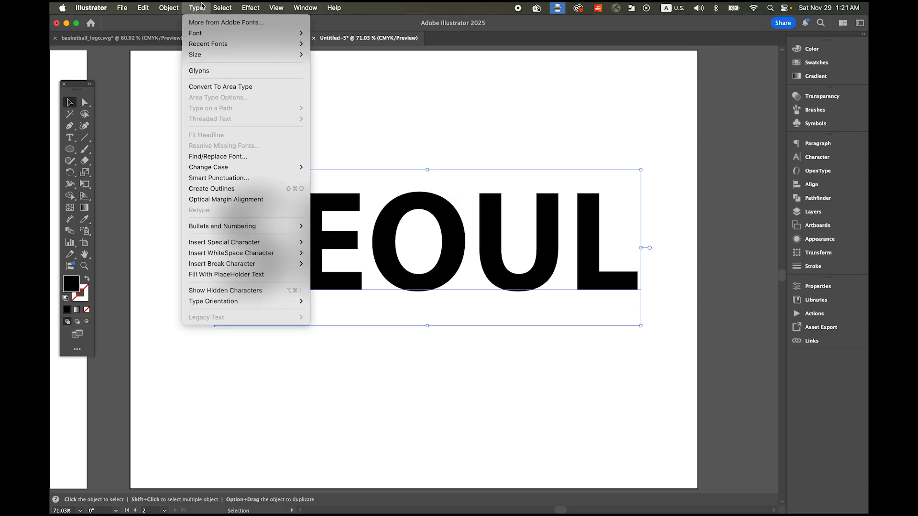
{"action": "left_click", "coordinate": [236, 189]}
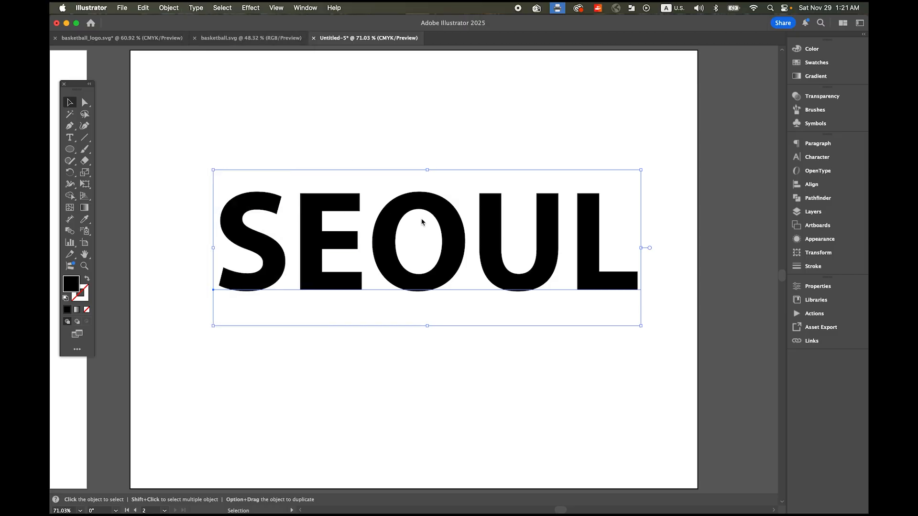
- Combine the outlined SEOUL letters into one compound path and fill it with red
{"action": "left_click", "coordinate": [169, 7]}
{"action": "mouse_move", "coordinate": [207, 396]}
{"action": "mouse_move", "coordinate": [210, 473]}
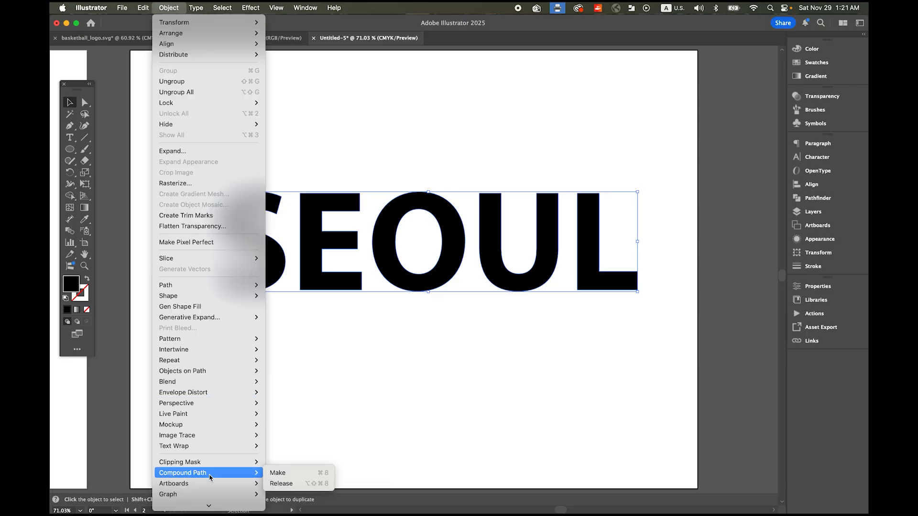
{"action": "left_click", "coordinate": [295, 475]}
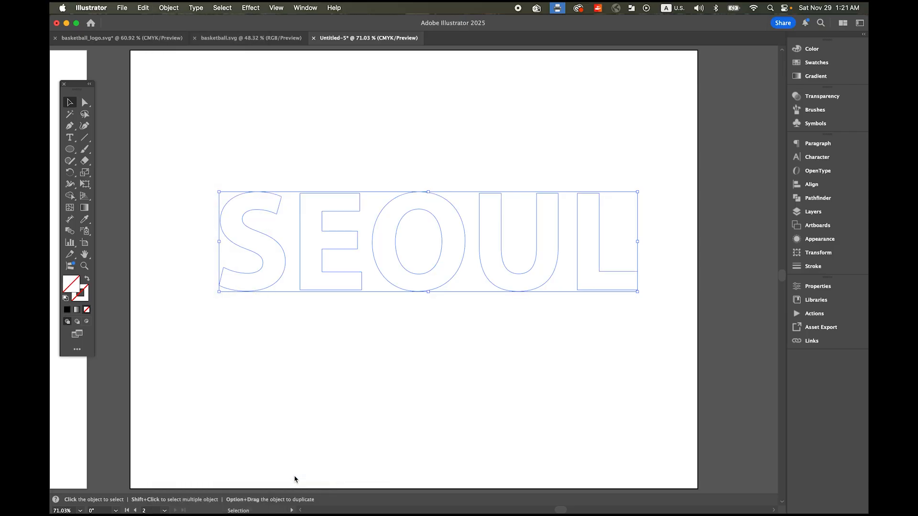
{"action": "left_click", "coordinate": [813, 63]}
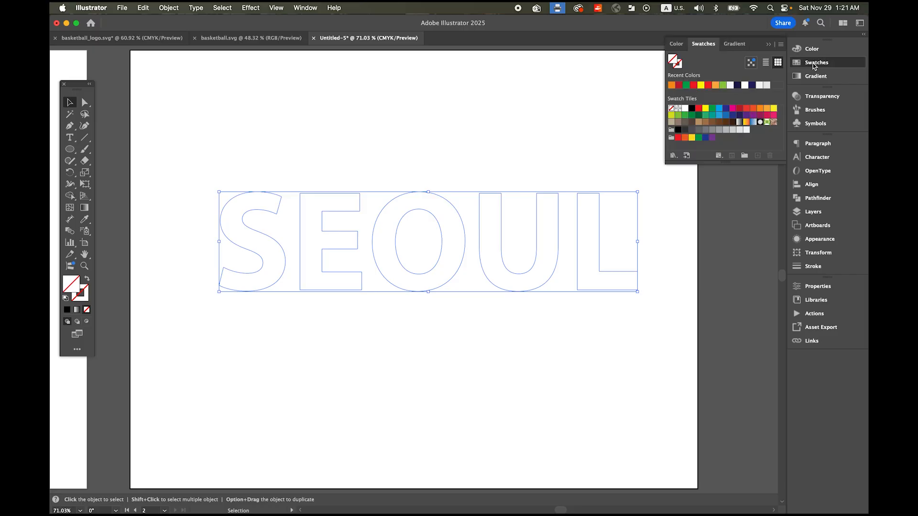
{"action": "left_click", "coordinate": [694, 86]}
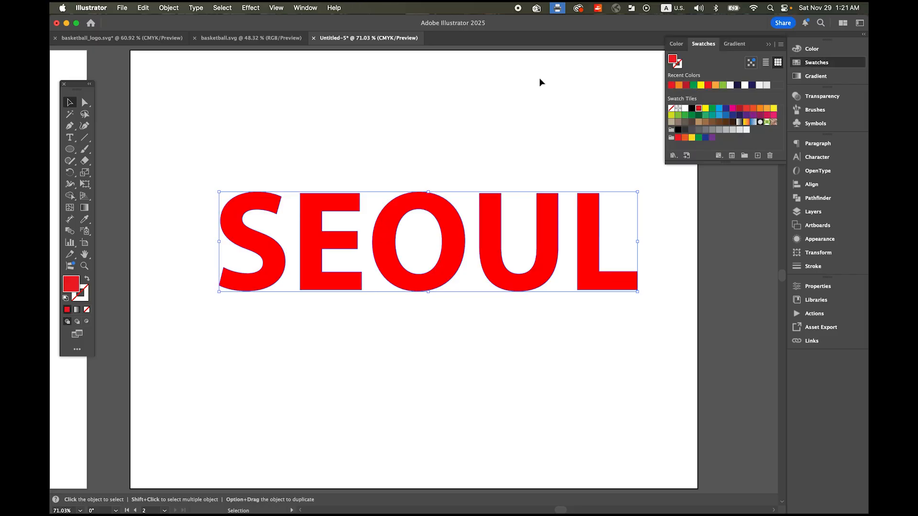
{"action": "left_click", "coordinate": [768, 44]}
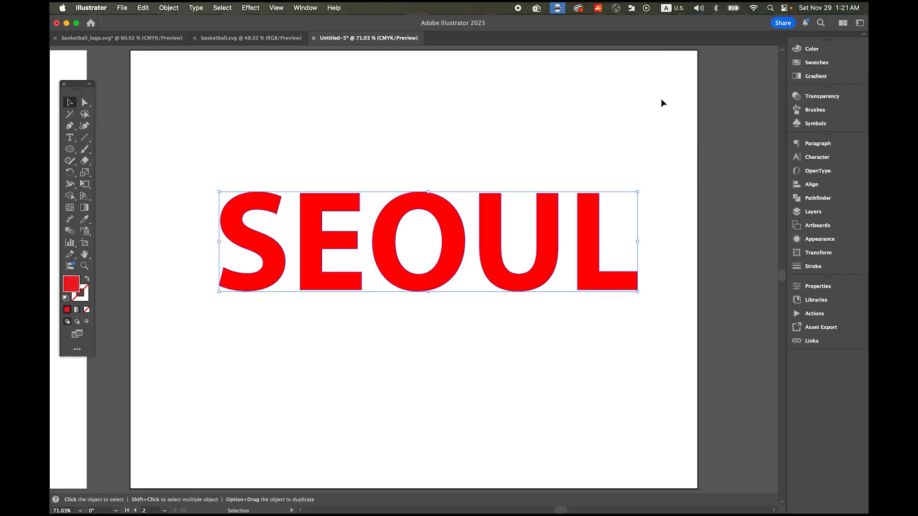
- Apply an Offset Path effect to the SEOUL compound path with offset 10 pt, miter joins and miter limit 4
{"action": "left_click", "coordinate": [251, 8]}
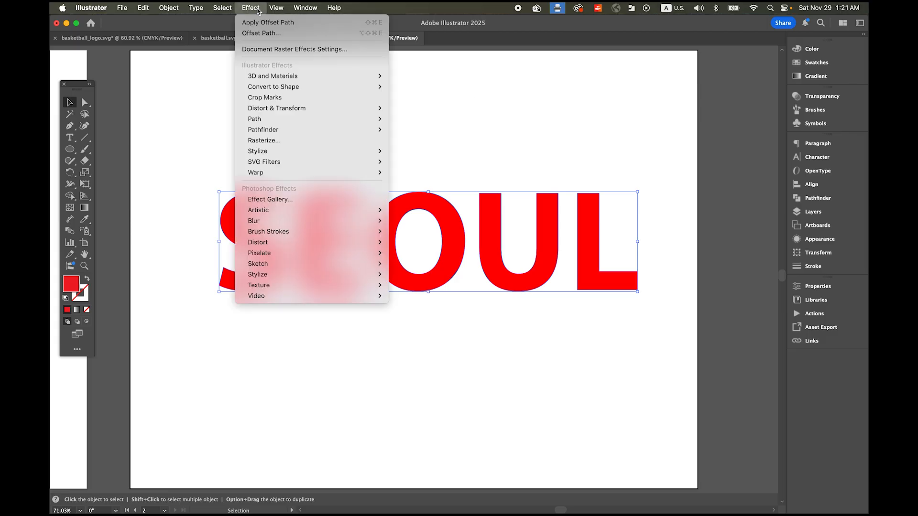
{"action": "mouse_move", "coordinate": [334, 118]}
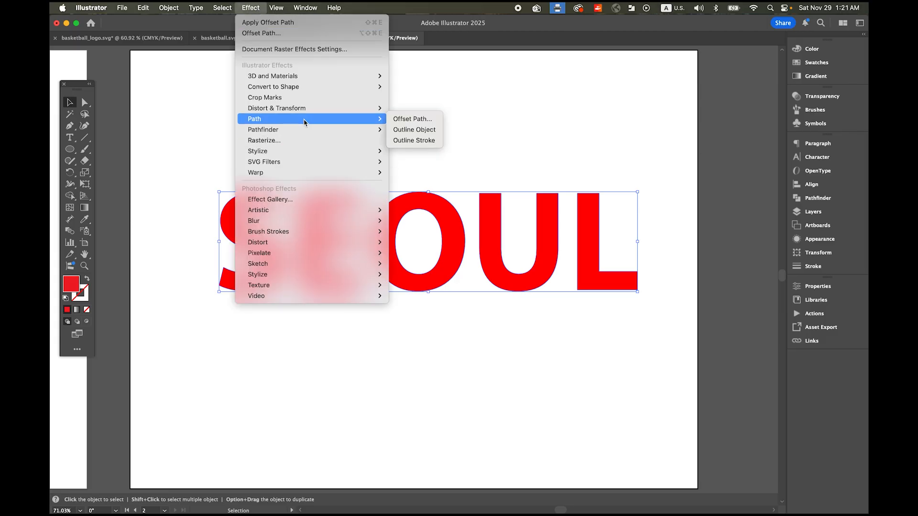
{"action": "left_click", "coordinate": [432, 118]}
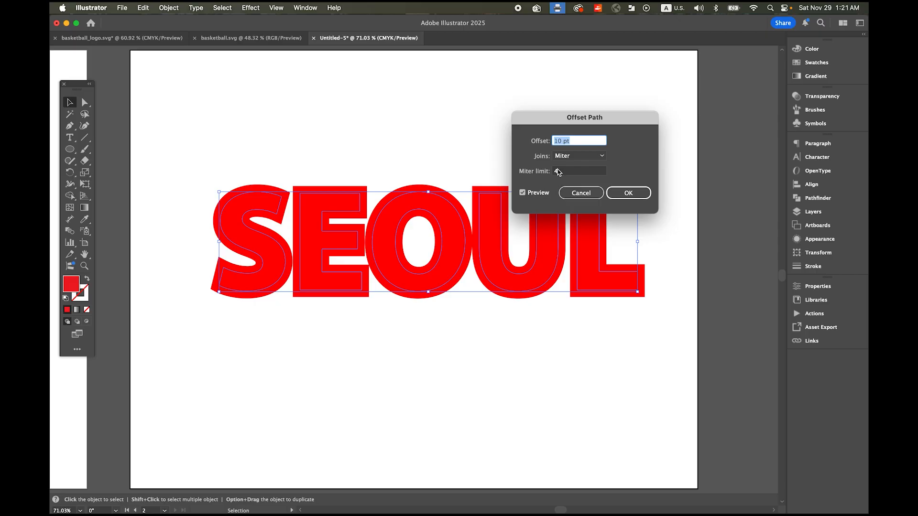
{"action": "left_click", "coordinate": [636, 197]}
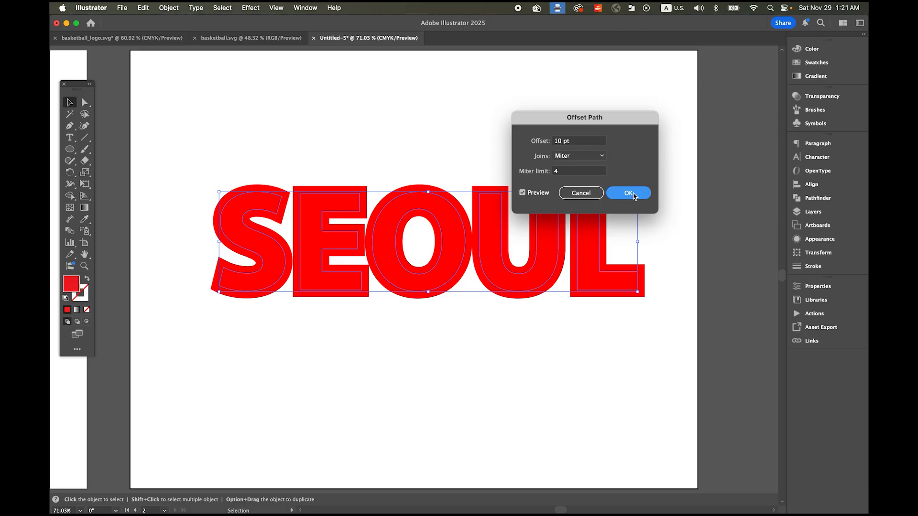
- Add a second Offset Path effect to the SEOUL compound path with offset -10 pt, miter limit -4 and round joins
{"action": "left_click", "coordinate": [246, 9]}
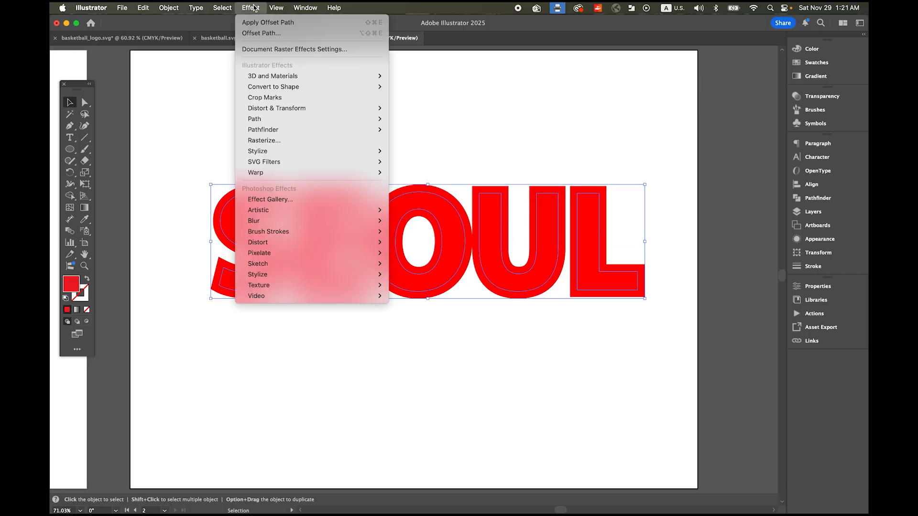
{"action": "mouse_move", "coordinate": [292, 121]}
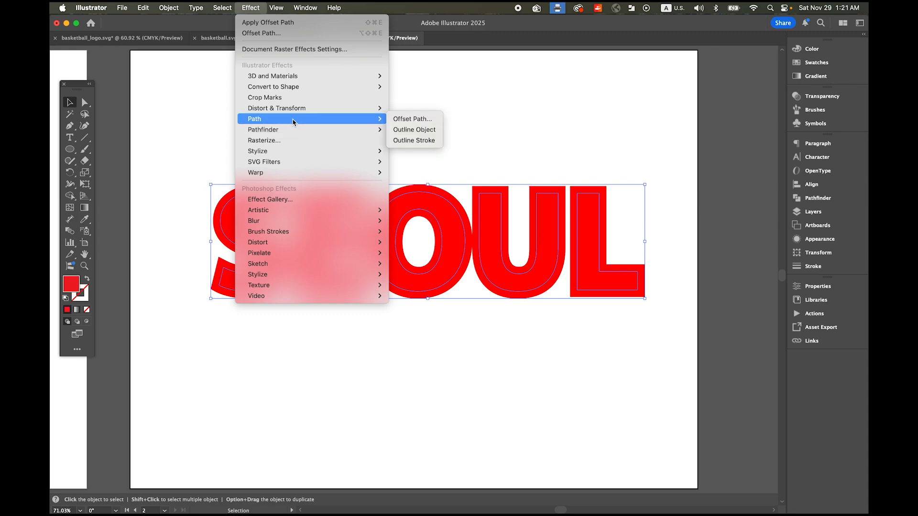
{"action": "left_click", "coordinate": [423, 120]}
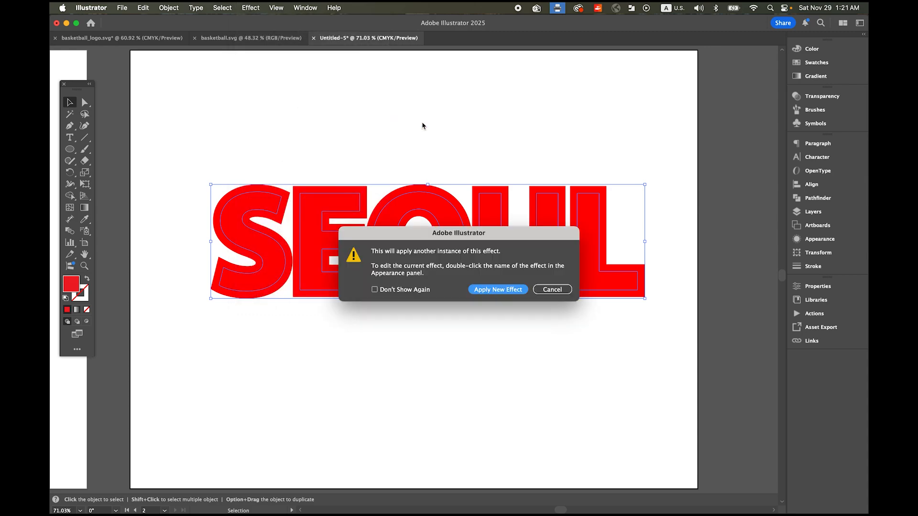
{"action": "left_click", "coordinate": [498, 290]}
{"action": "type", "text": "-10"}
{"action": "key", "text": "Tab"}
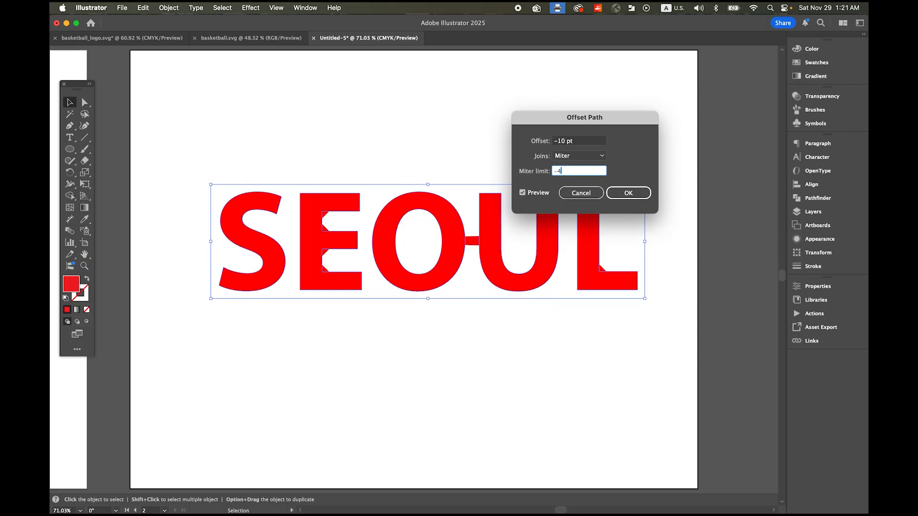
{"action": "left_click", "coordinate": [573, 156]}
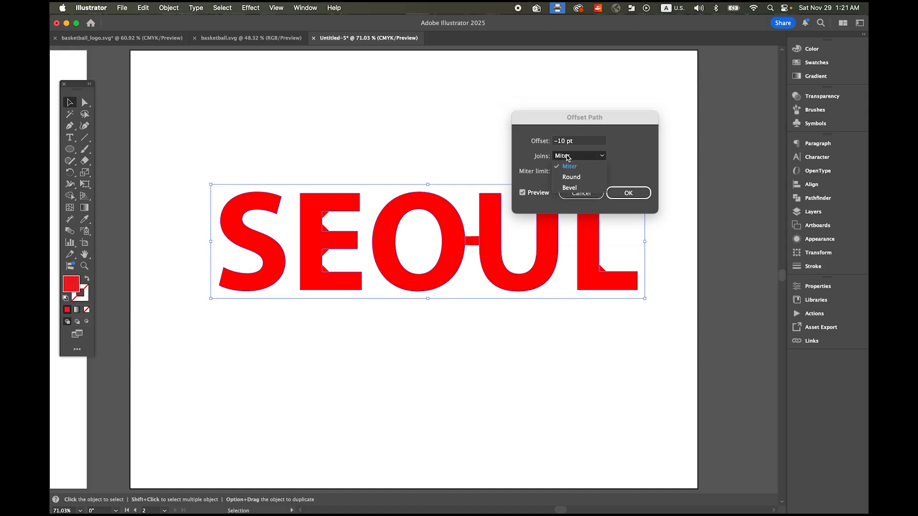
{"action": "left_click", "coordinate": [578, 181]}
{"action": "left_click", "coordinate": [628, 192]}
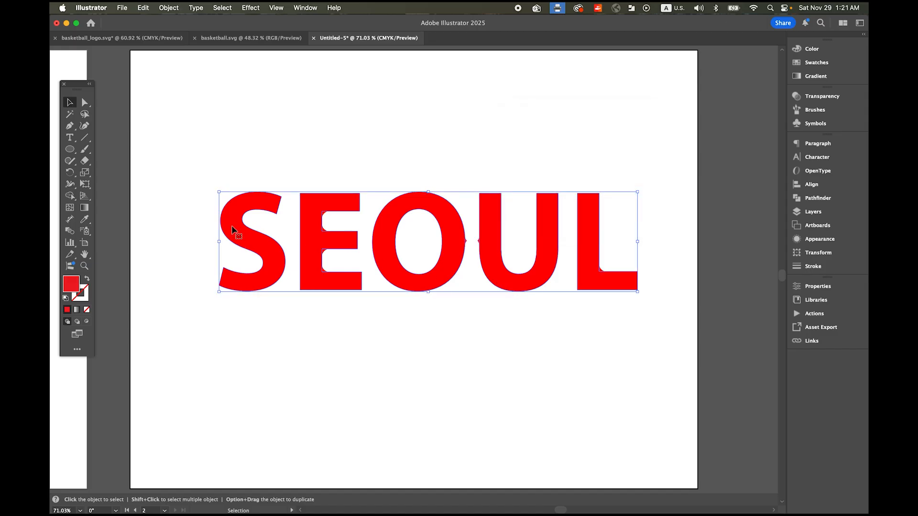
- Isolate the SEOUL compound path and move the S up and right until it overlaps the E's upper-left corner
{"action": "double_click", "coordinate": [233, 230]}
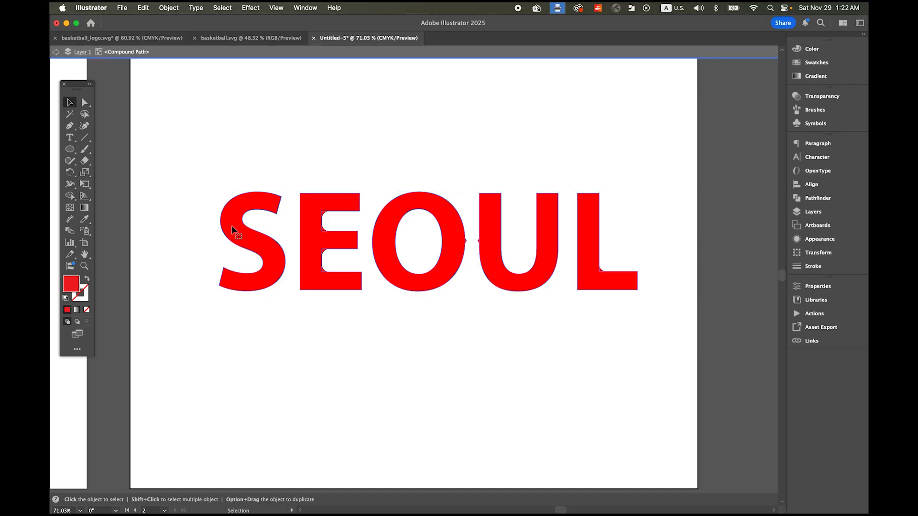
{"action": "left_click", "coordinate": [127, 72]}
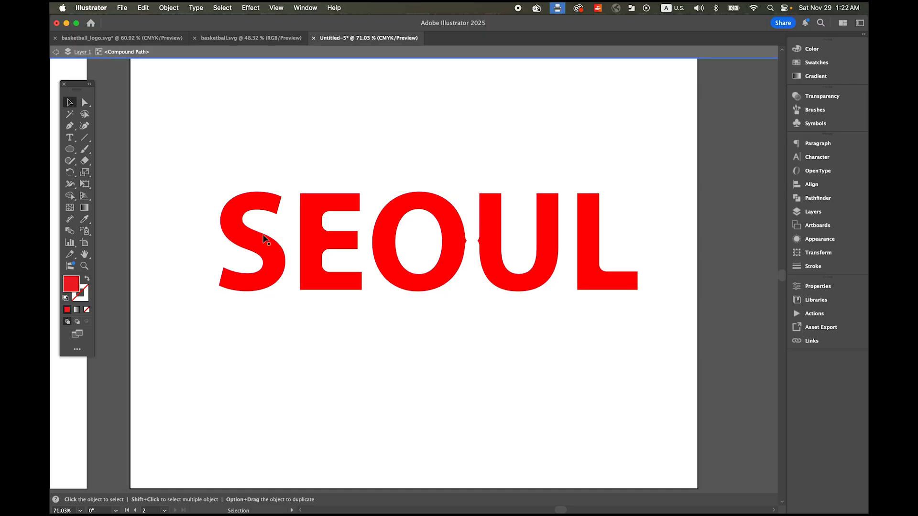
{"action": "left_click_drag", "start_coordinate": [266, 252], "coordinate": [274, 182]}
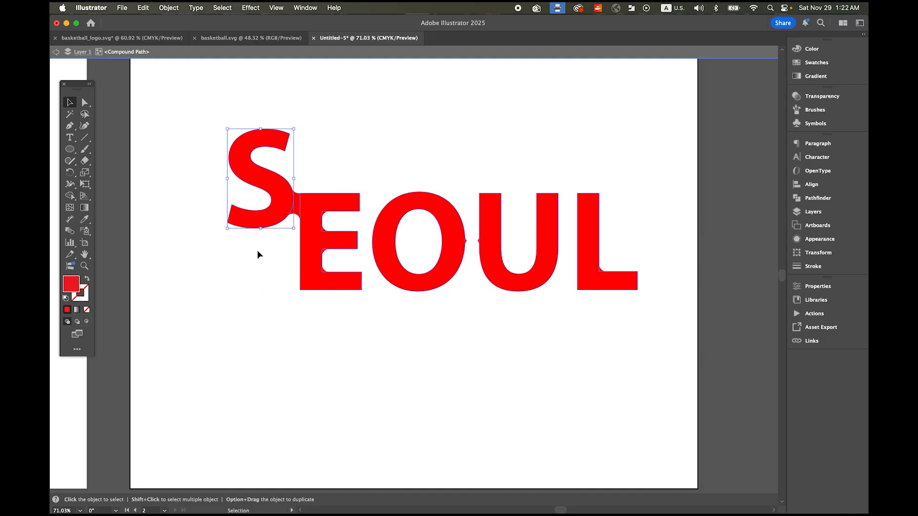
{"action": "mouse_move", "coordinate": [270, 223]}
{"action": "left_mouse_down"}
{"action": "mouse_move", "coordinate": [270, 208]}
{"action": "mouse_move", "coordinate": [298, 192]}
{"action": "mouse_move", "coordinate": [311, 197]}
{"action": "mouse_move", "coordinate": [288, 186]}
{"action": "mouse_move", "coordinate": [276, 231]}
{"action": "left_mouse_up"}
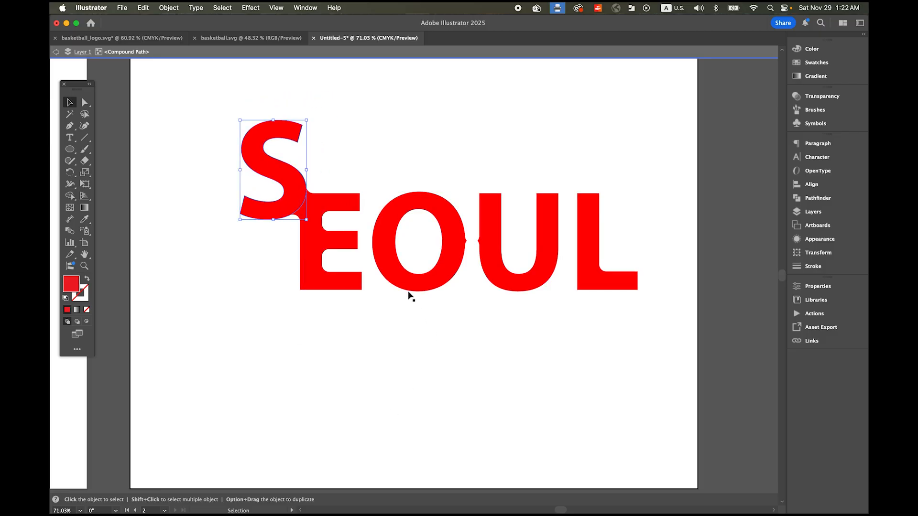
- Move the O below the E, the U to the O's upper right and the L to the U's upper right, and exit isolation mode
{"action": "left_click_drag", "start_coordinate": [405, 288], "coordinate": [375, 370]}
{"action": "left_click_drag", "start_coordinate": [507, 286], "coordinate": [450, 303]}
{"action": "left_click_drag", "start_coordinate": [594, 282], "coordinate": [527, 220]}
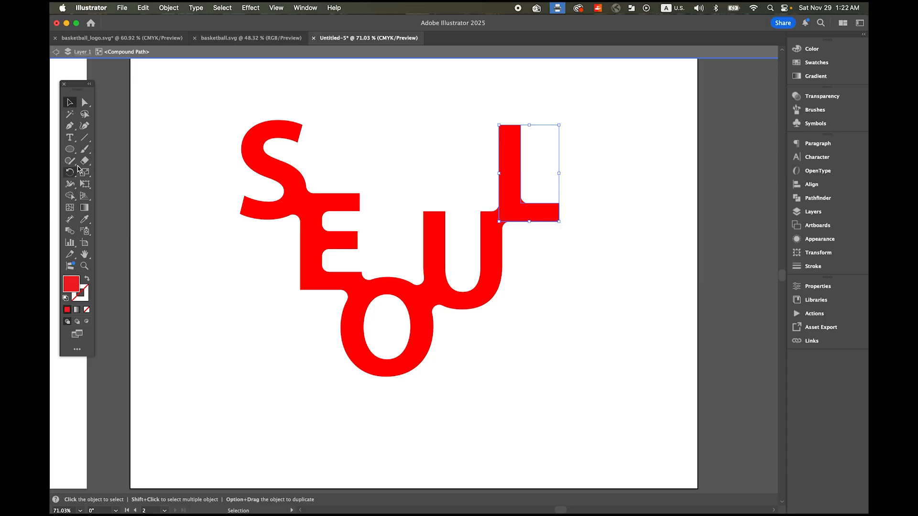
{"action": "left_click", "coordinate": [161, 100]}
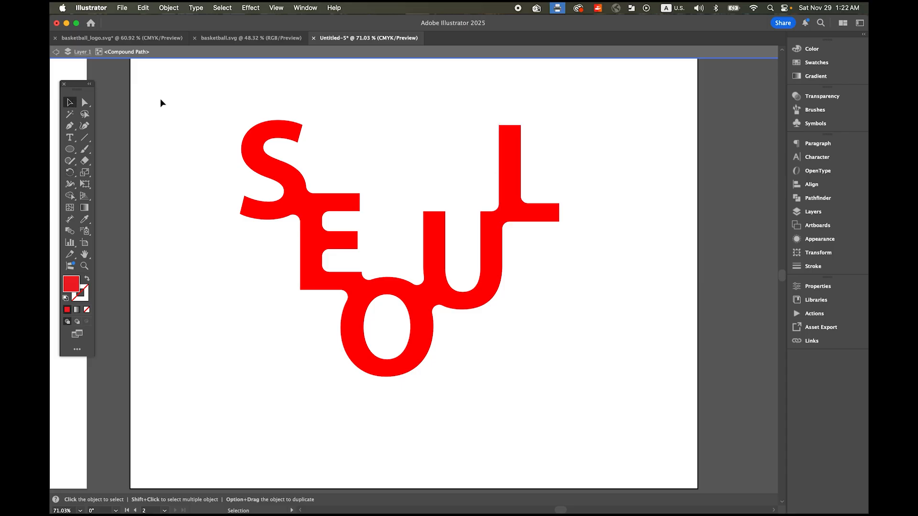
{"action": "left_click", "coordinate": [56, 52]}
{"action": "left_click", "coordinate": [56, 53]}
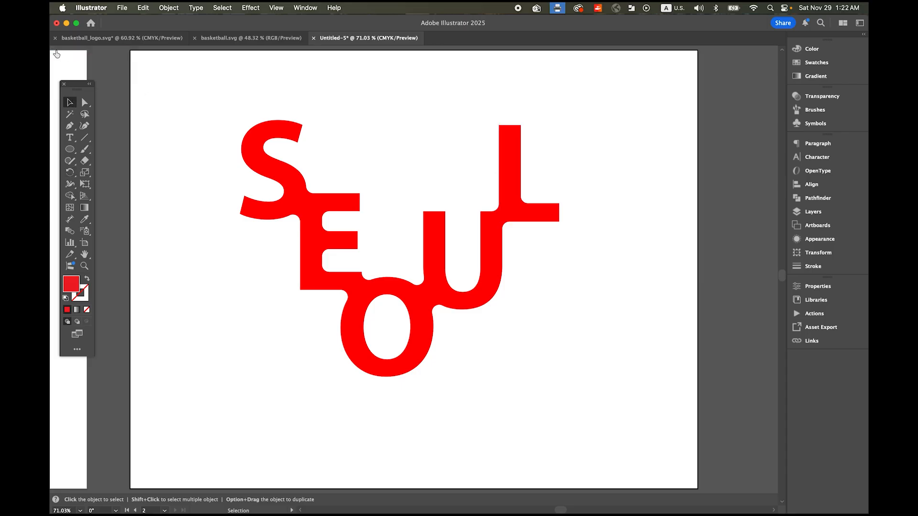
- Expand the appearance of the SEOUL lettering and shrink it into the lower middle of Artboard 2
{"action": "key", "text": "super+space"}
{"action": "left_click_drag", "start_coordinate": [580, 353], "coordinate": [460, 313]}
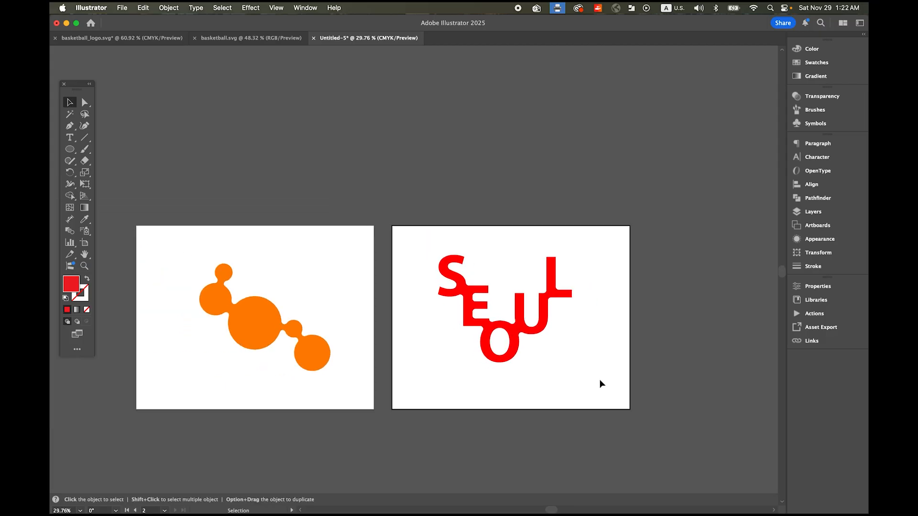
{"action": "left_click_drag", "start_coordinate": [604, 407], "coordinate": [457, 241]}
{"action": "left_click", "coordinate": [173, 7]}
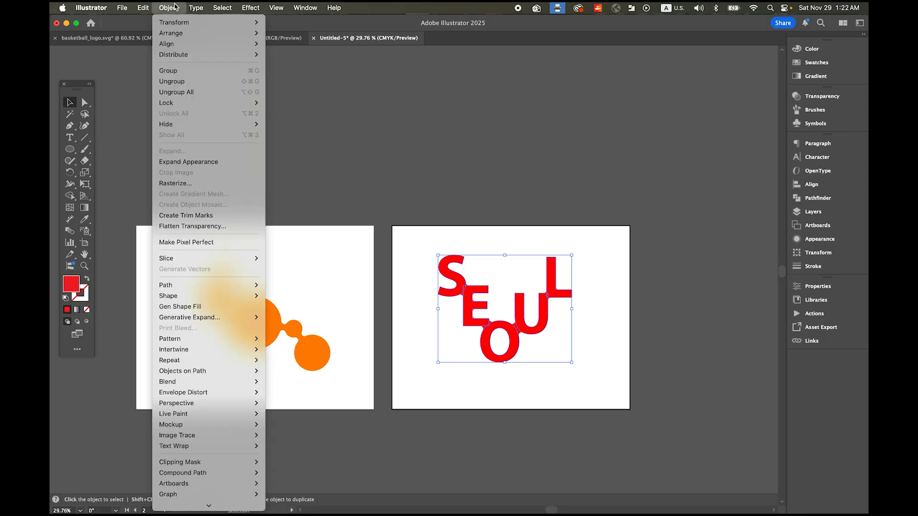
{"action": "left_click", "coordinate": [214, 163]}
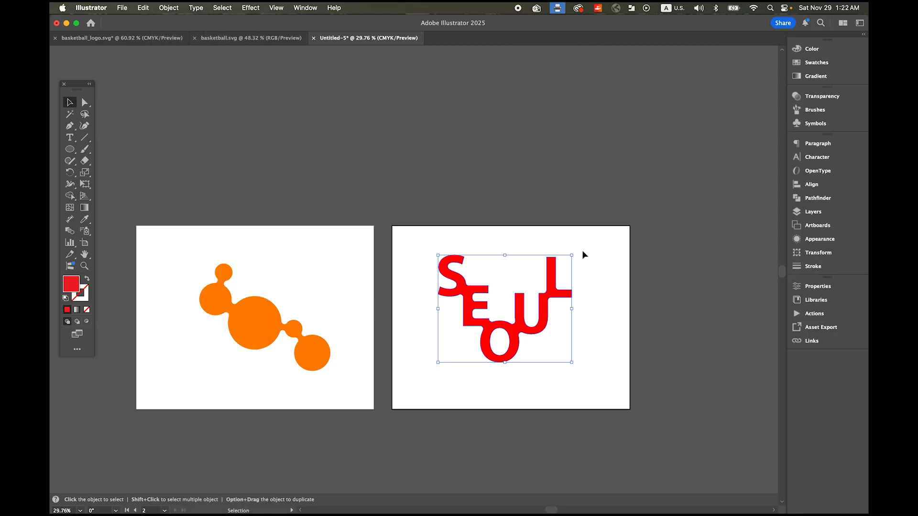
{"action": "left_click_drag", "start_coordinate": [573, 256], "coordinate": [544, 276]}
{"action": "left_click_drag", "start_coordinate": [509, 330], "coordinate": [508, 375]}
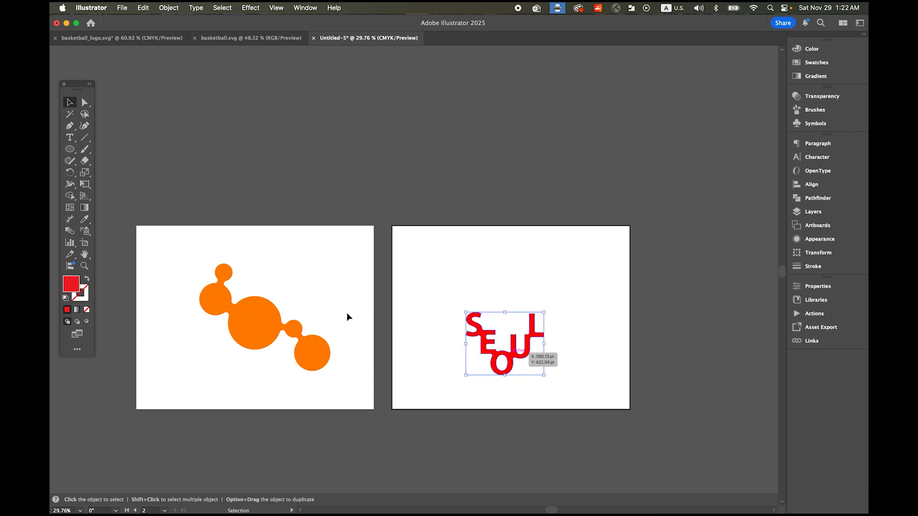
- Move the orange merged circles onto Artboard 2 above the SEOUL lettering and expand their appearance
{"action": "left_click", "coordinate": [261, 318]}
{"action": "left_click_drag", "start_coordinate": [262, 318], "coordinate": [507, 264]}
{"action": "left_click", "coordinate": [164, 6]}
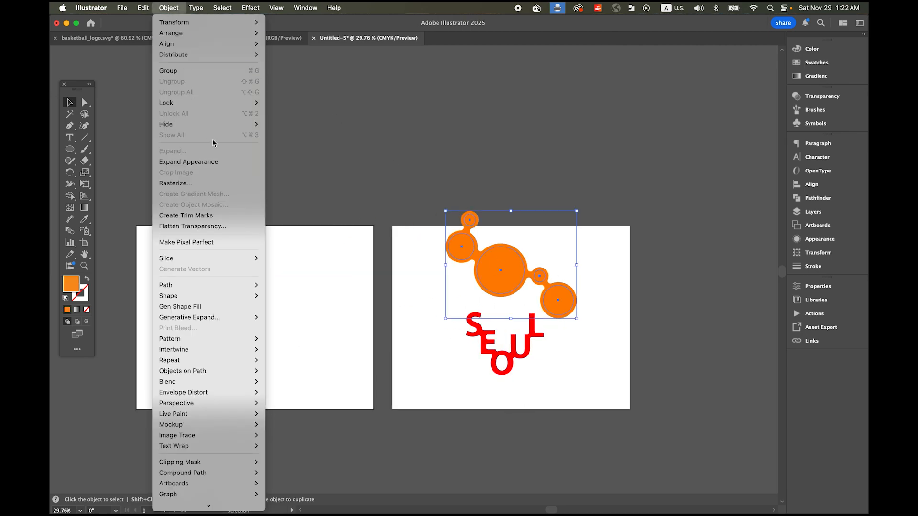
{"action": "left_click", "coordinate": [192, 163]}
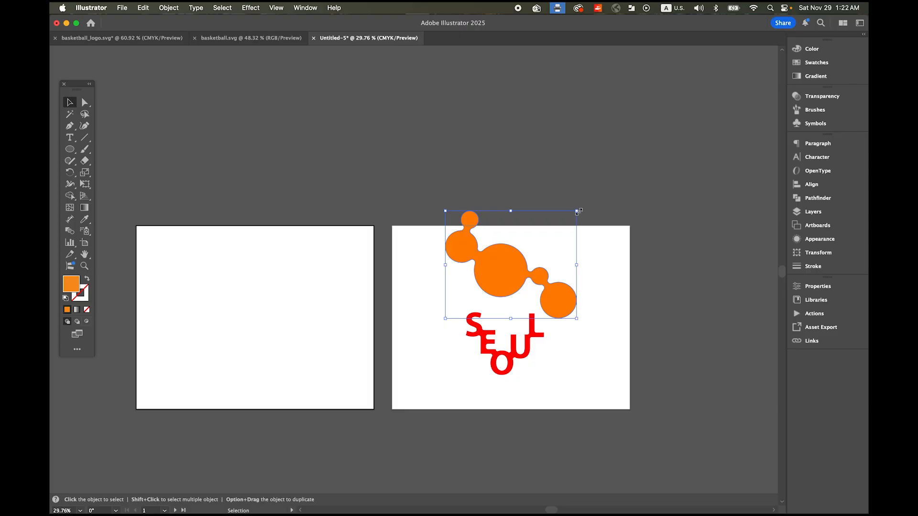
- Scale the orange circle shape down and place it in the gap between the S and the L, above the E and U
{"action": "left_click_drag", "start_coordinate": [576, 211], "coordinate": [569, 366]}
{"action": "key", "text": "super+space"}
{"action": "left_click_drag", "start_coordinate": [436, 214], "coordinate": [297, 47]}
{"action": "left_click_drag", "start_coordinate": [378, 146], "coordinate": [469, 219]}
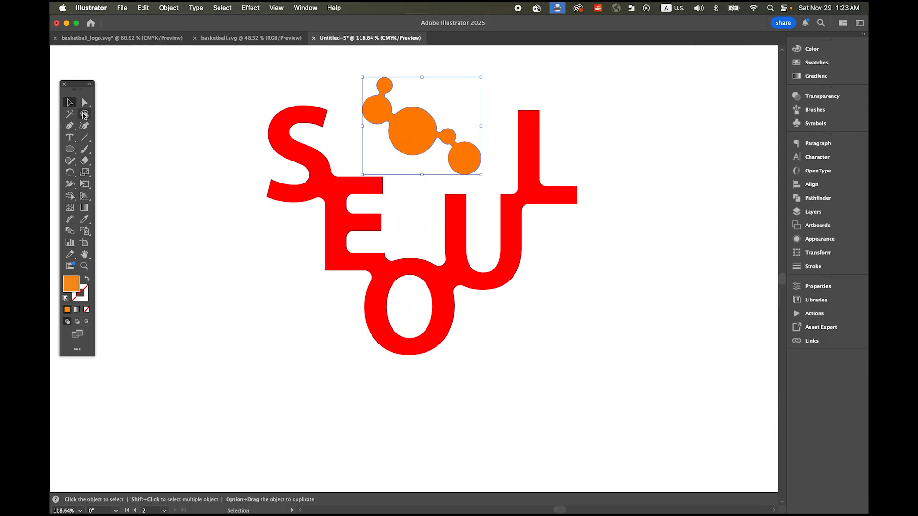
{"action": "left_click", "coordinate": [227, 103]}
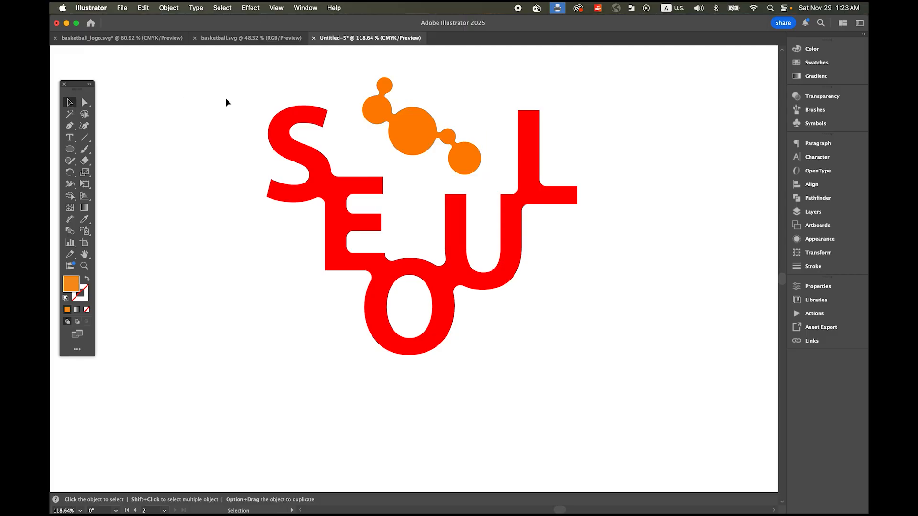